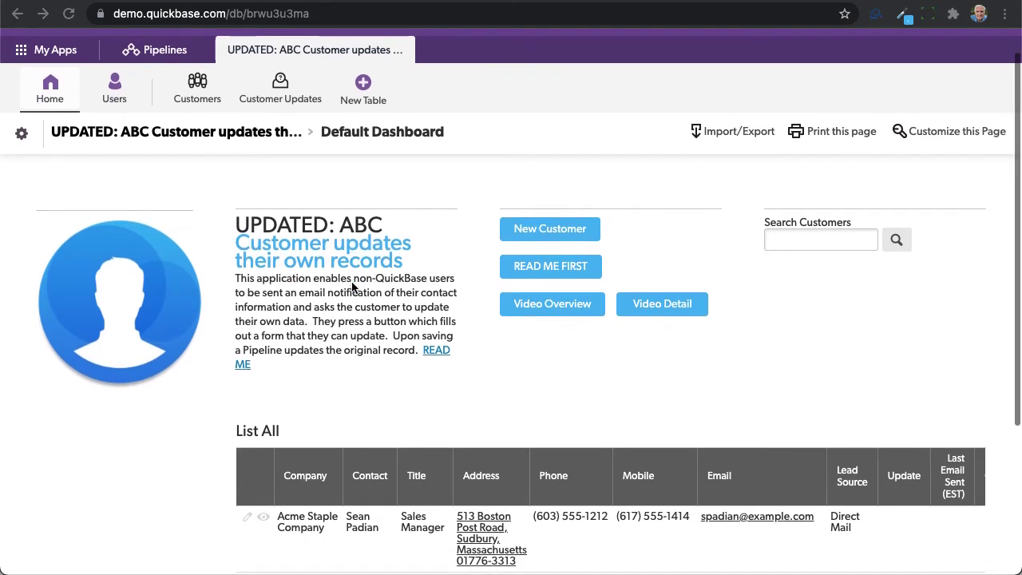
- Review the Default Dashboard, including the app description, shortcut buttons and the List All customer records
scroll(352, 285, "down", 3)
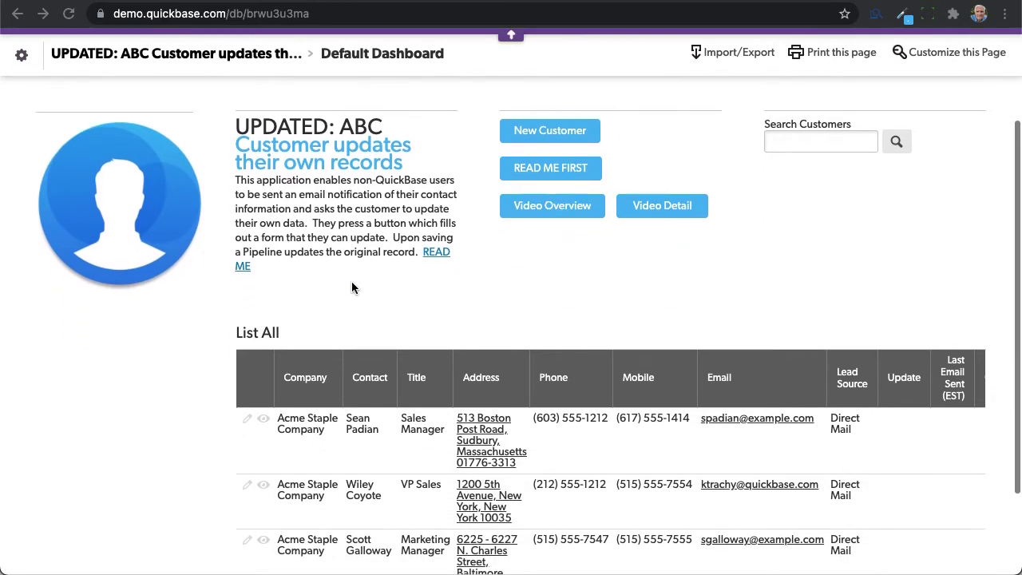
scroll(352, 285, "up", 3)
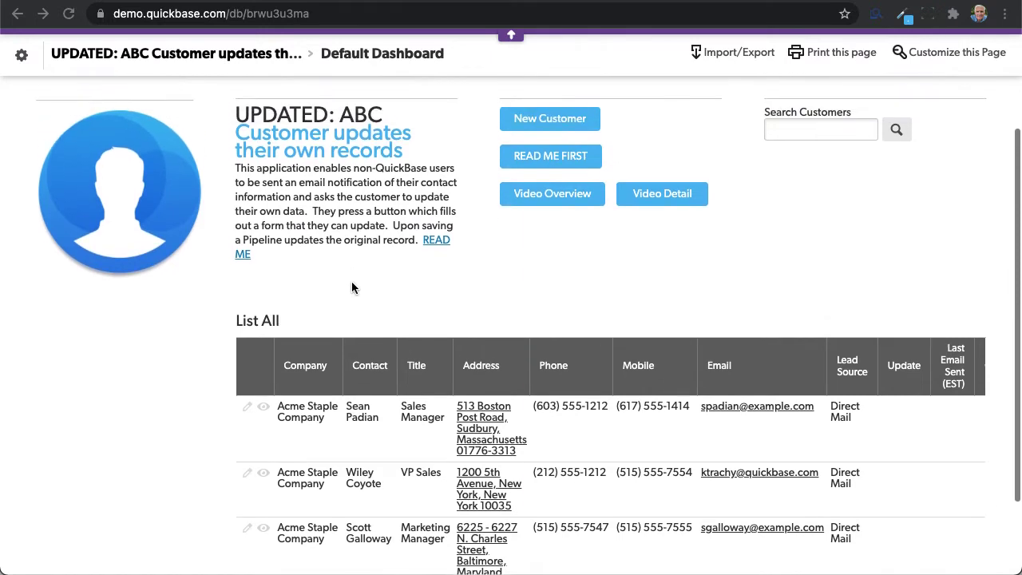
scroll(352, 287, "up", 2)
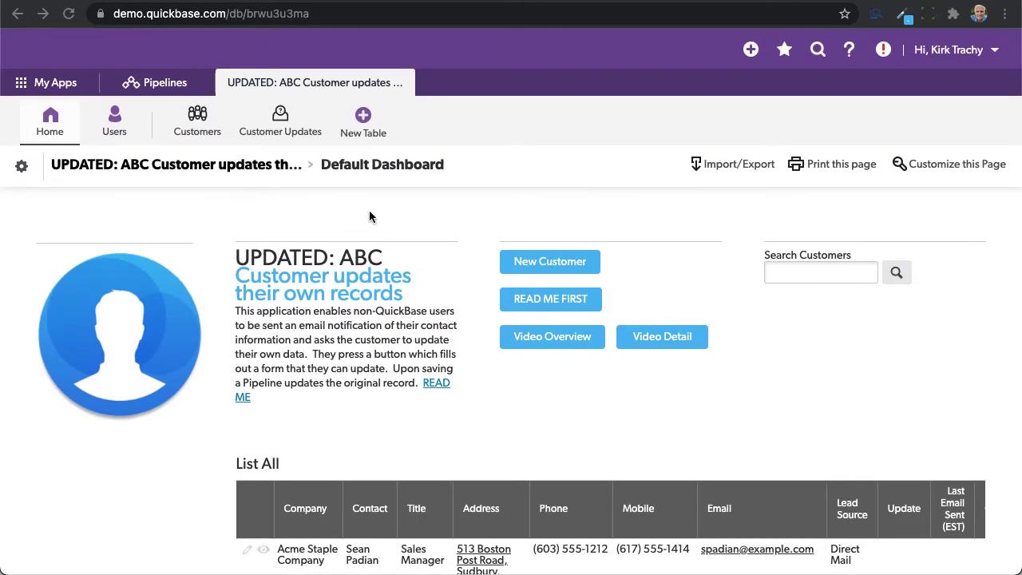
scroll(369, 214, "down", 2)
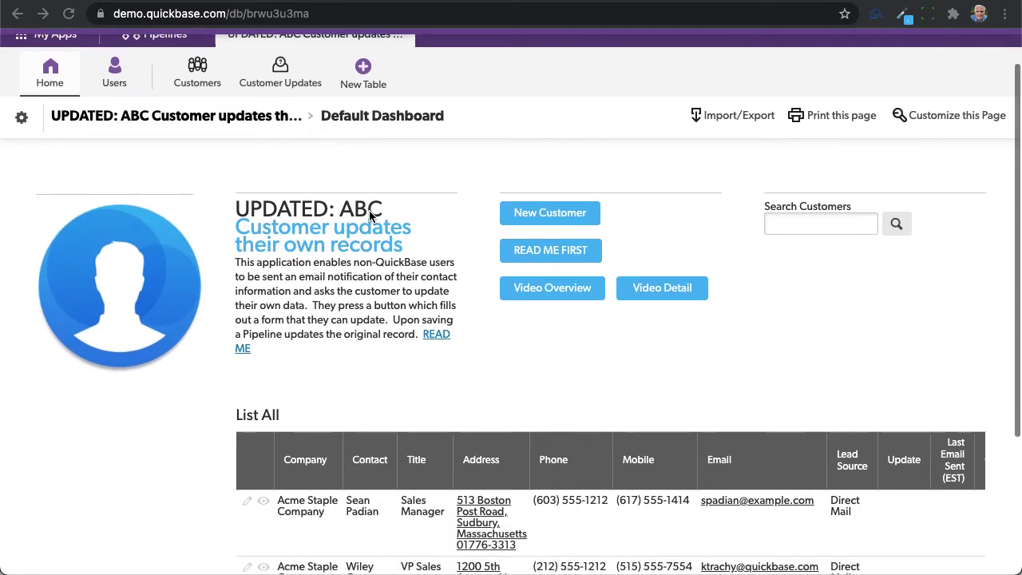
scroll(370, 214, "down", 1)
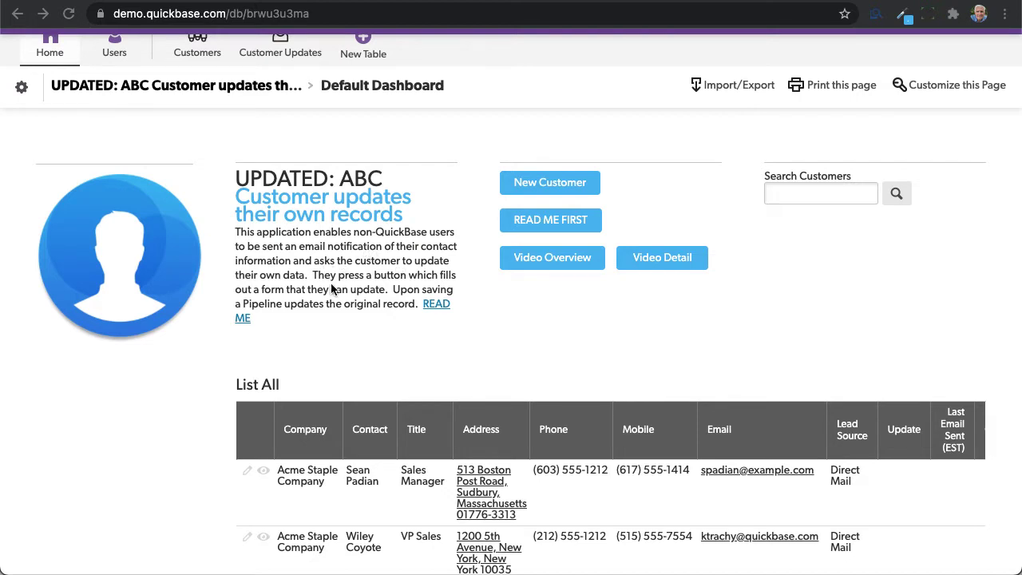
scroll(341, 379, "down", 5)
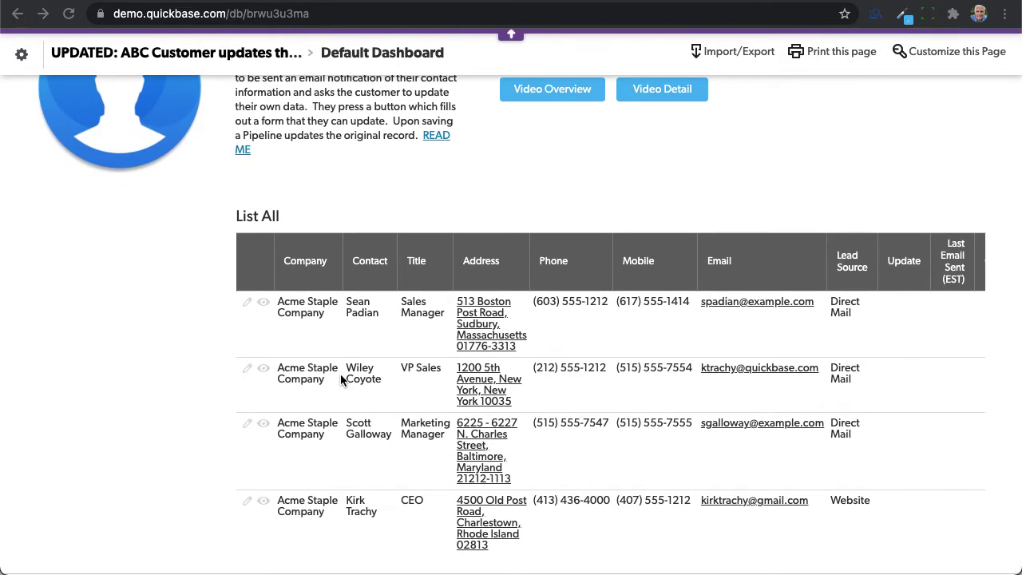
scroll(341, 374, "up", 5)
scroll(341, 380, "up", 3)
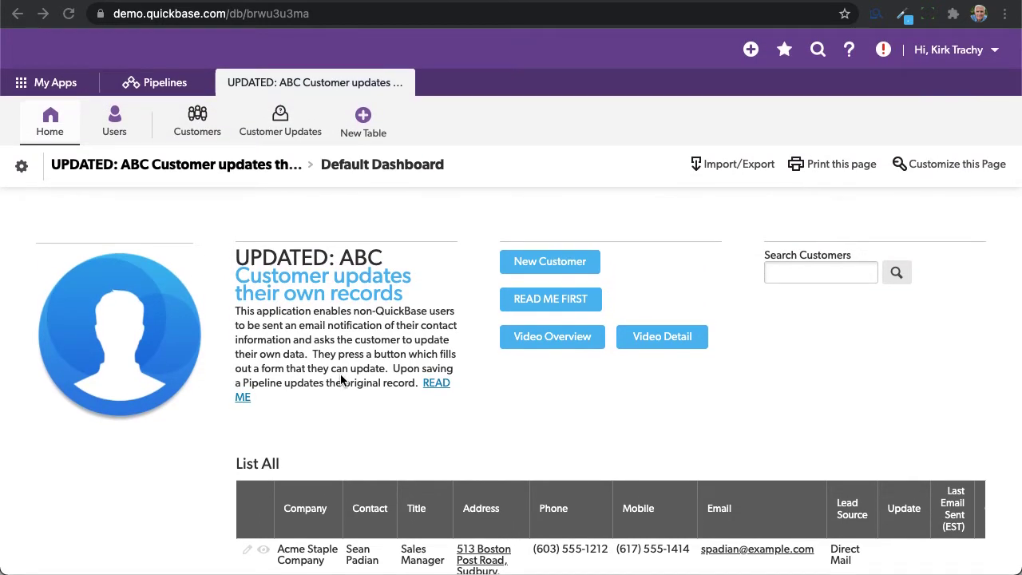
scroll(341, 380, "down", 1)
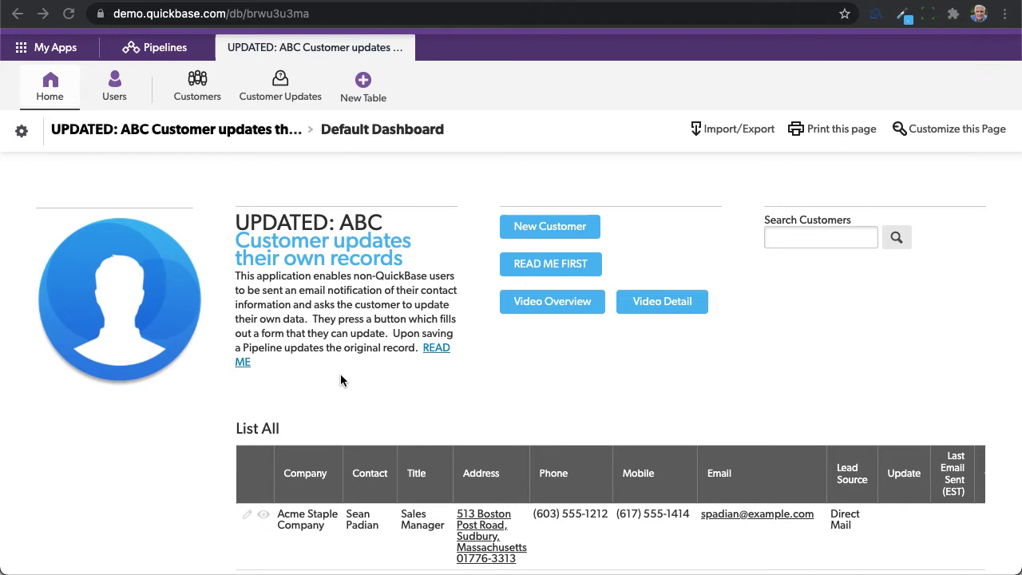
scroll(341, 380, "up", 1)
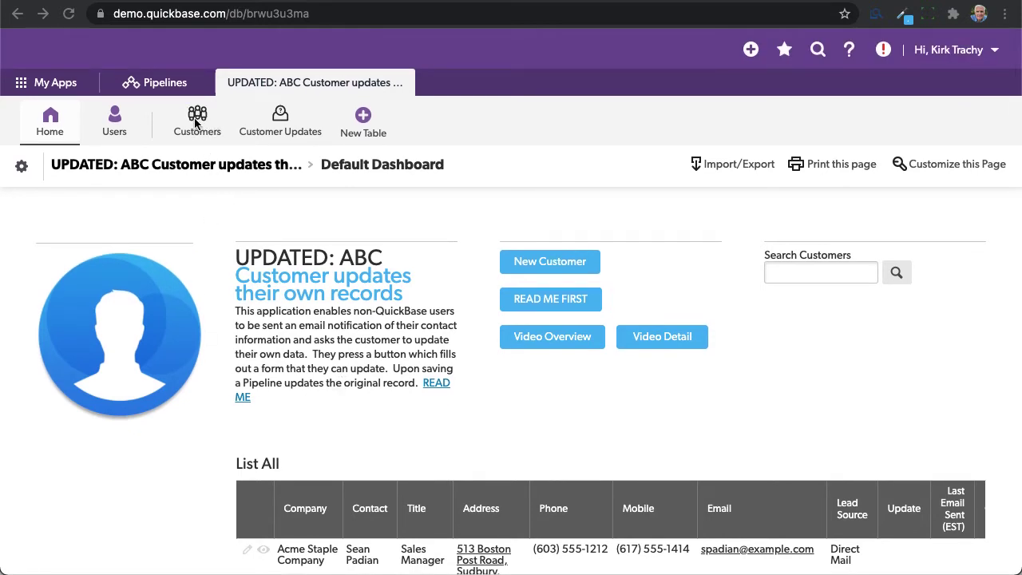
- Email the contact-update request to Acme Staple Company's VP Sales contact from the List All report
scroll(543, 381, "down", 3)
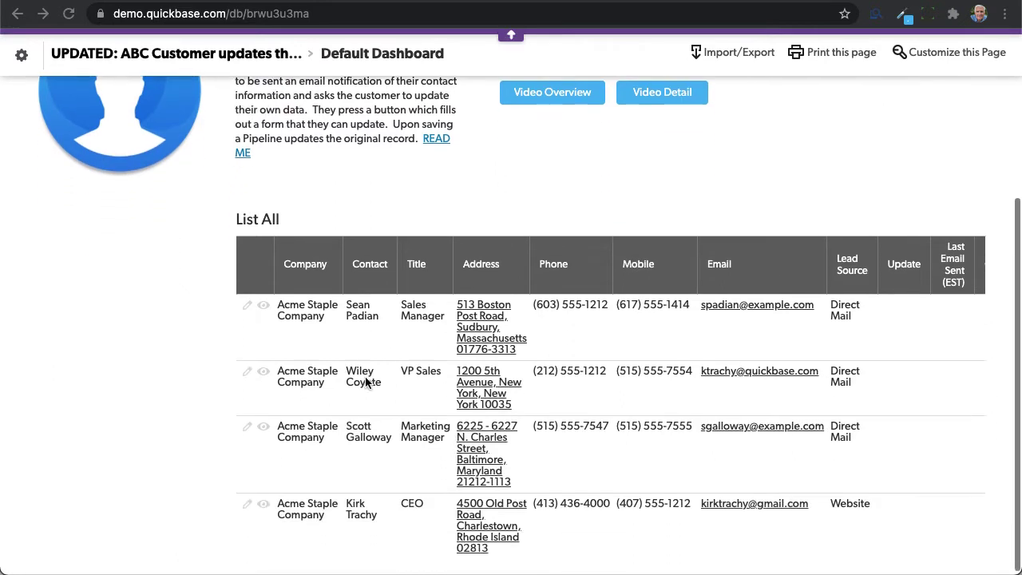
scroll(700, 384, "right", 2)
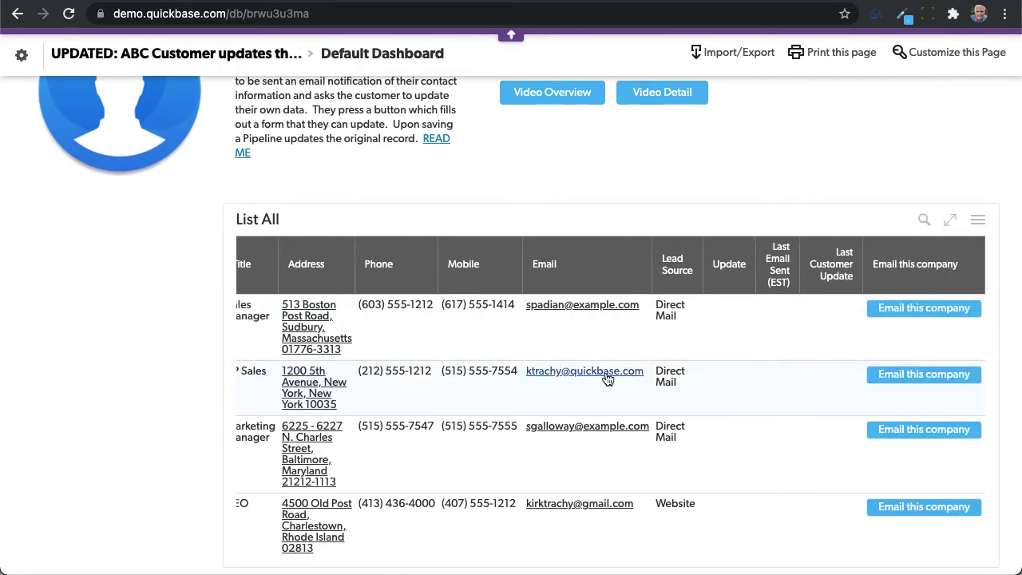
left_click(926, 381)
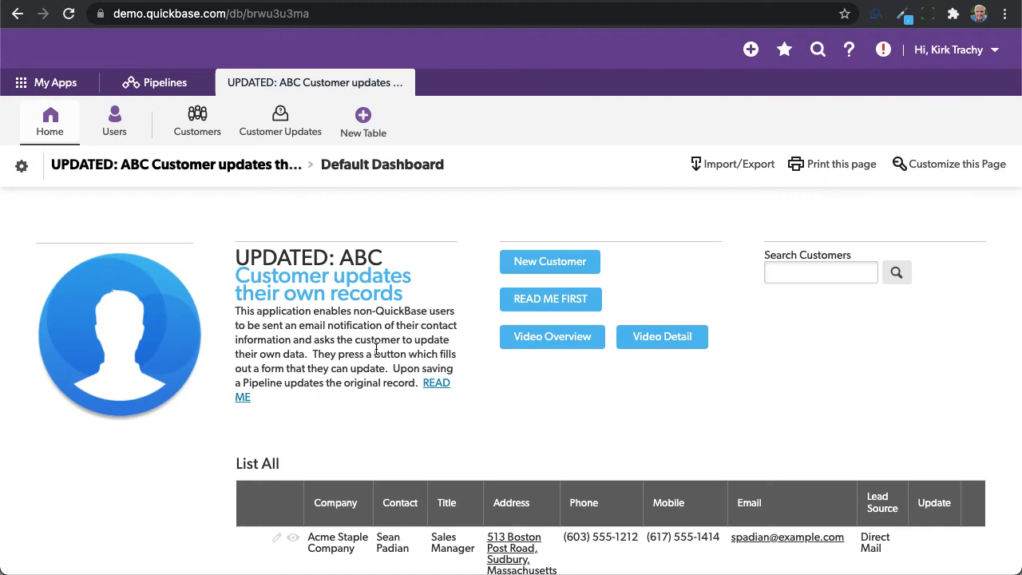
- Email the contact-update request to Acme Staple Company's CEO contact and check the report's update and last-email columns
scroll(376, 349, "down", 5)
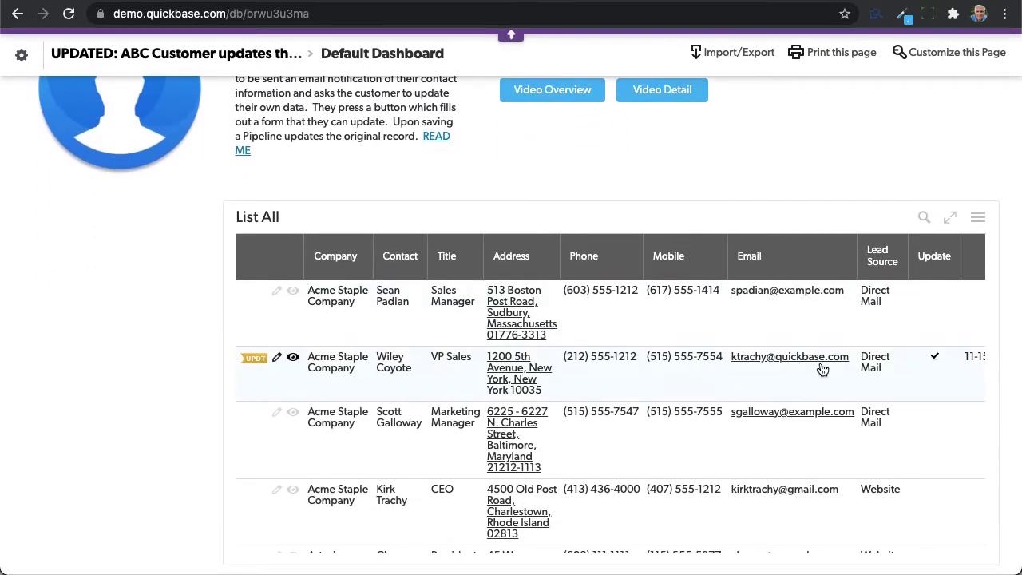
scroll(790, 393, "down", 3)
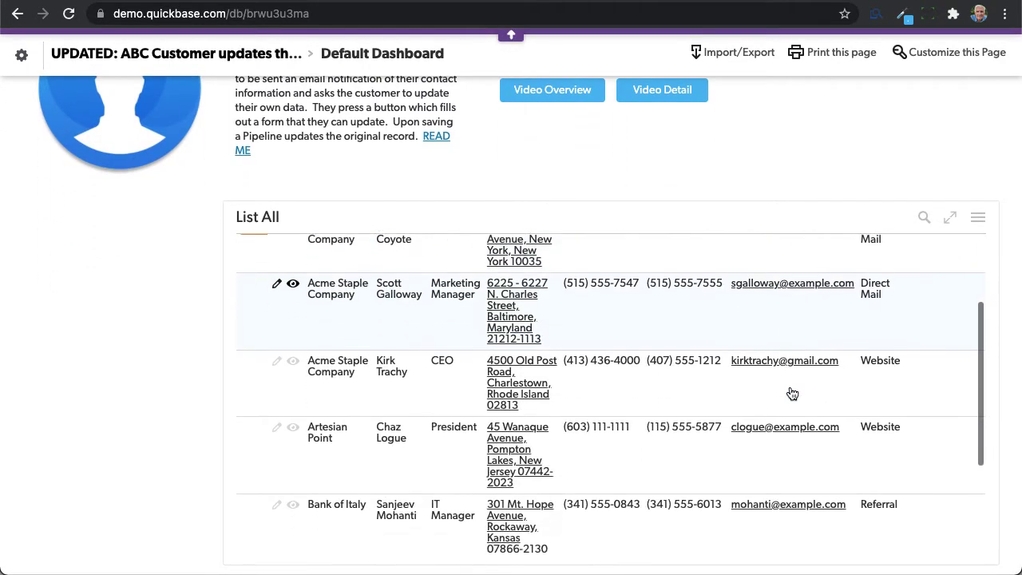
scroll(786, 363, "right", 5)
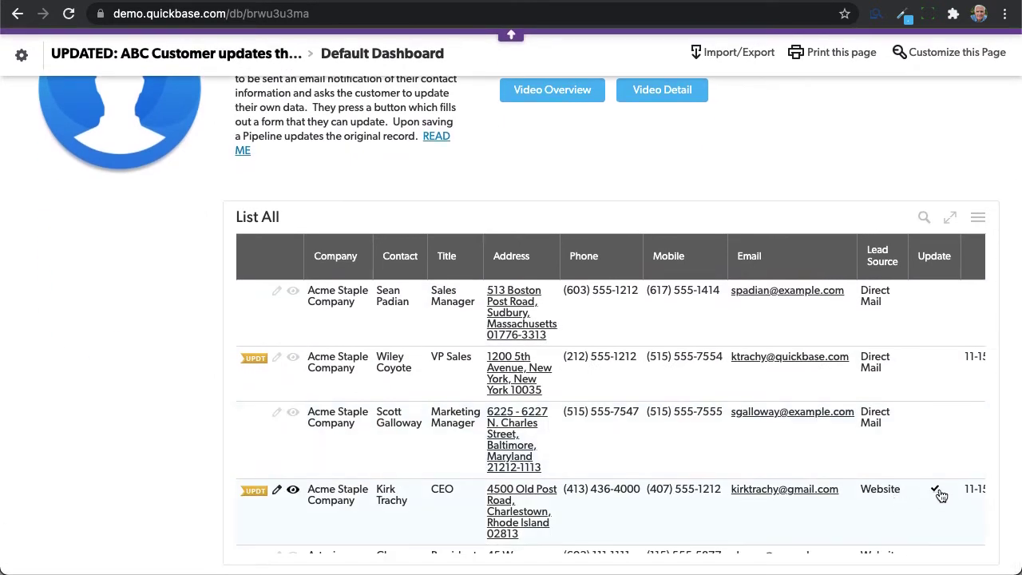
scroll(923, 501, "right", 5)
scroll(923, 501, "right", 1)
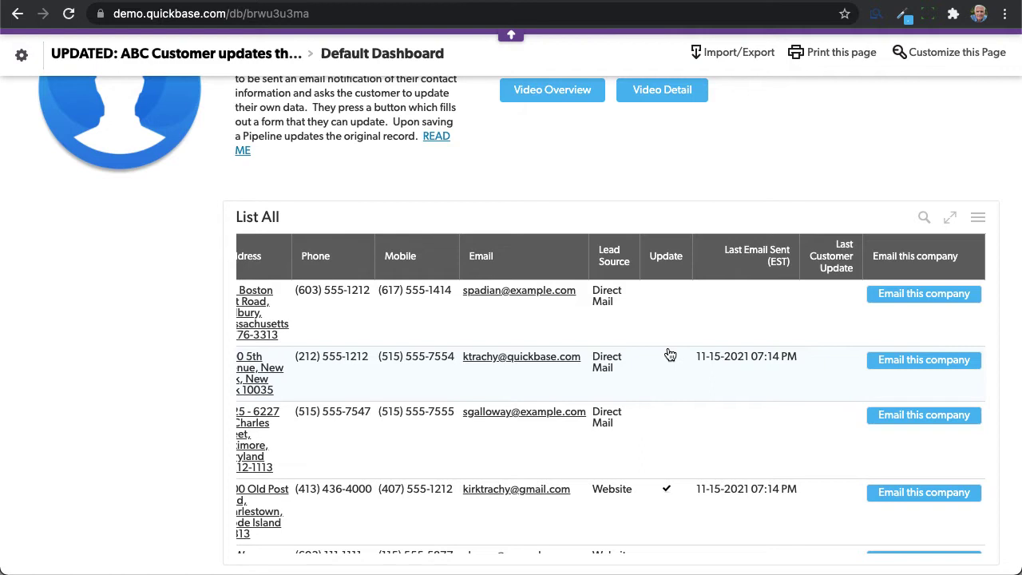
- Reload the dashboard and check the update flags and last email dates in the List All report
left_click(69, 14)
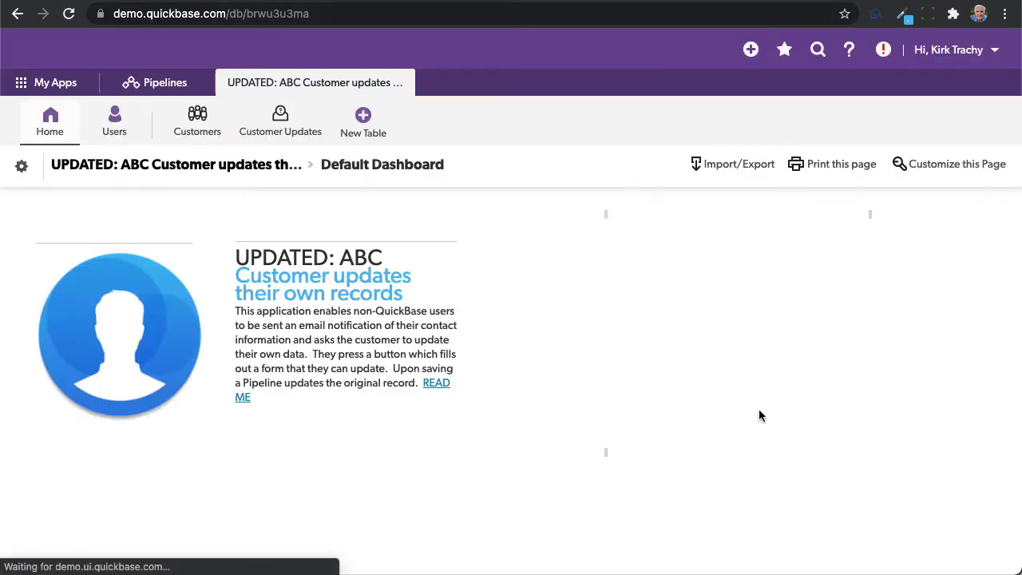
scroll(796, 516, "down", 5)
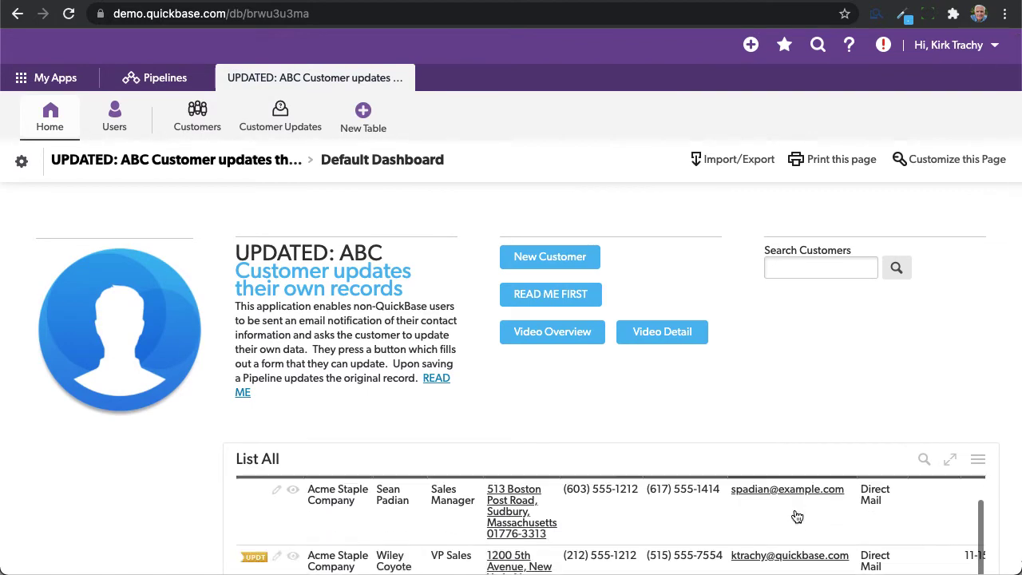
scroll(796, 516, "down", 5)
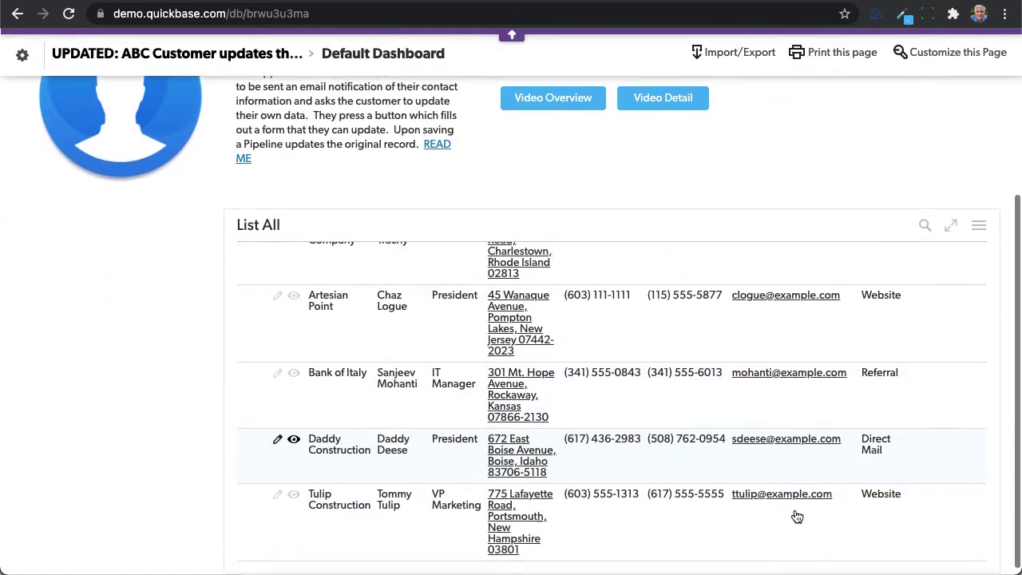
scroll(796, 516, "up", 3)
scroll(796, 516, "up", 5)
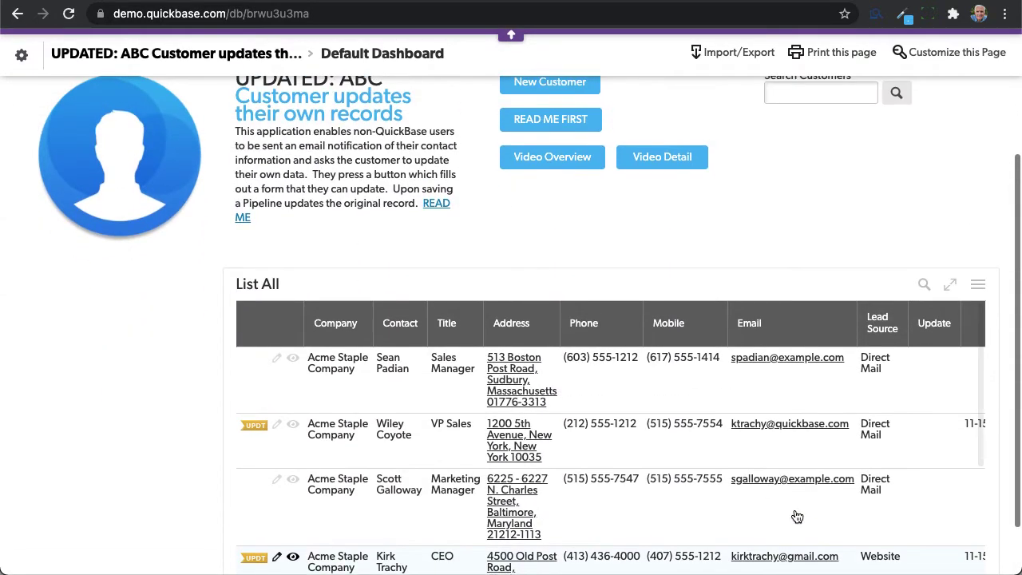
scroll(796, 516, "right", 5)
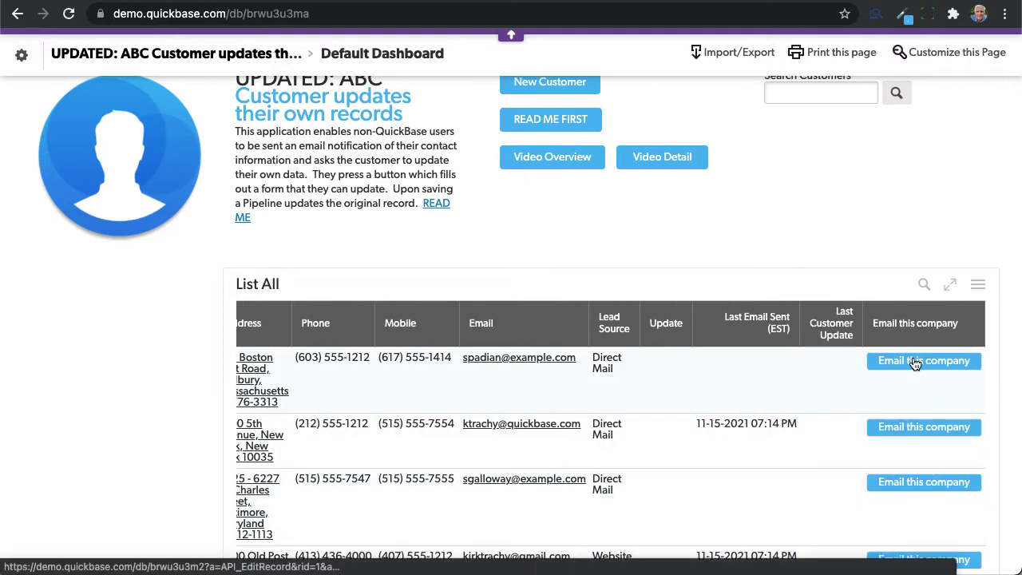
- Switch to Mail, read the newest contact-update email in its own window and open its Update Data form
key("super+Tab")
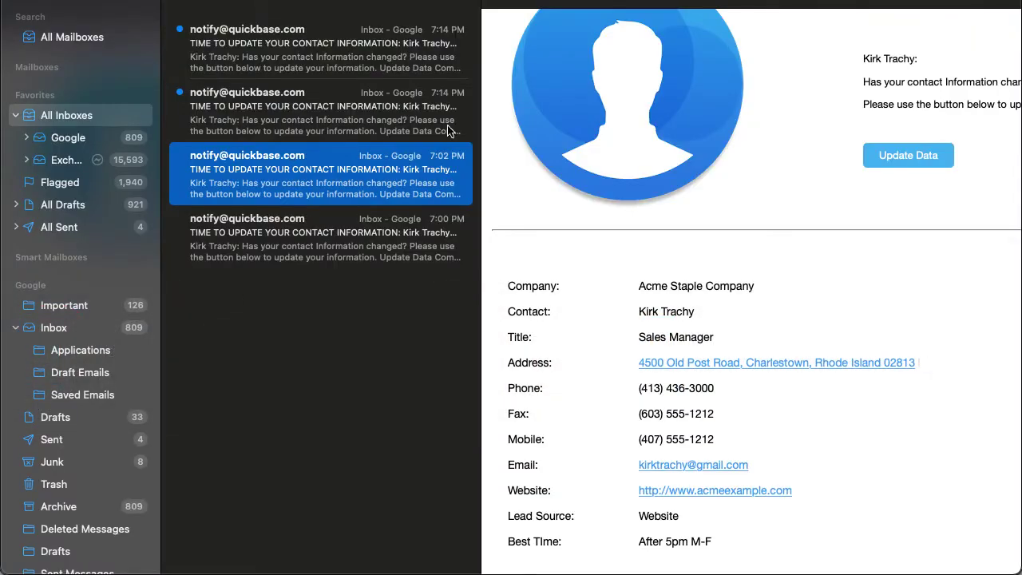
left_click(346, 54)
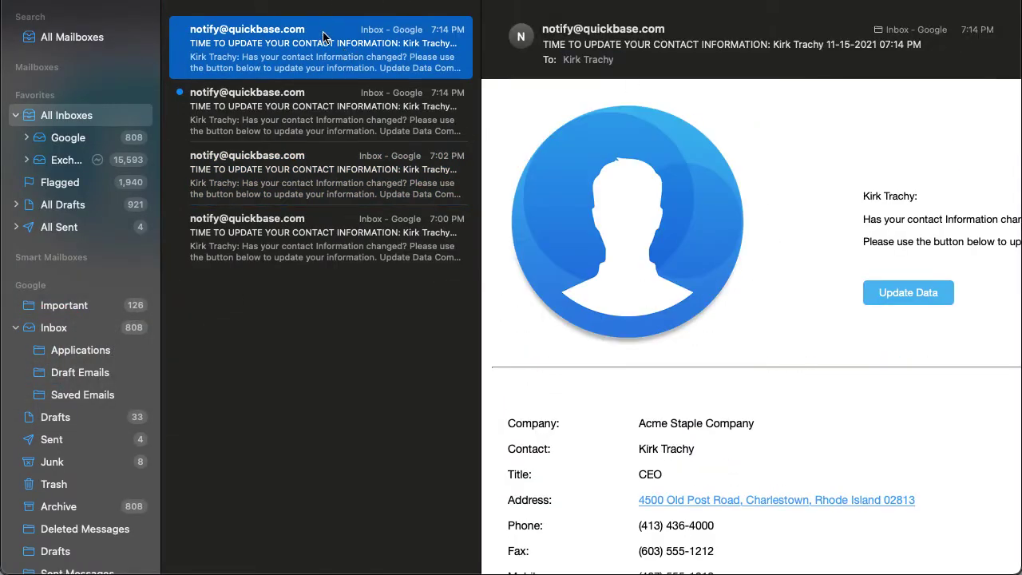
double_click(323, 38)
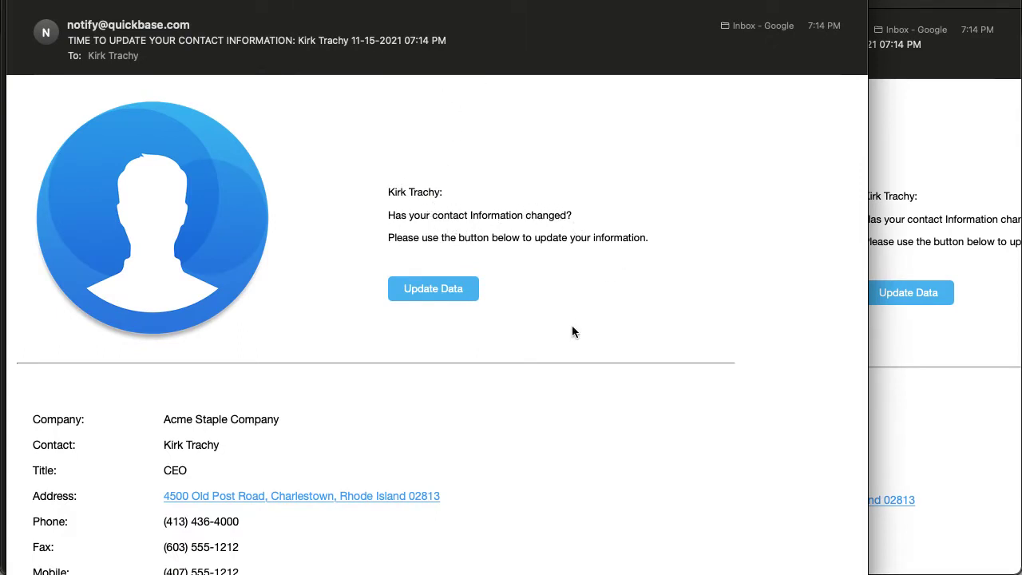
scroll(573, 327, "down", 3)
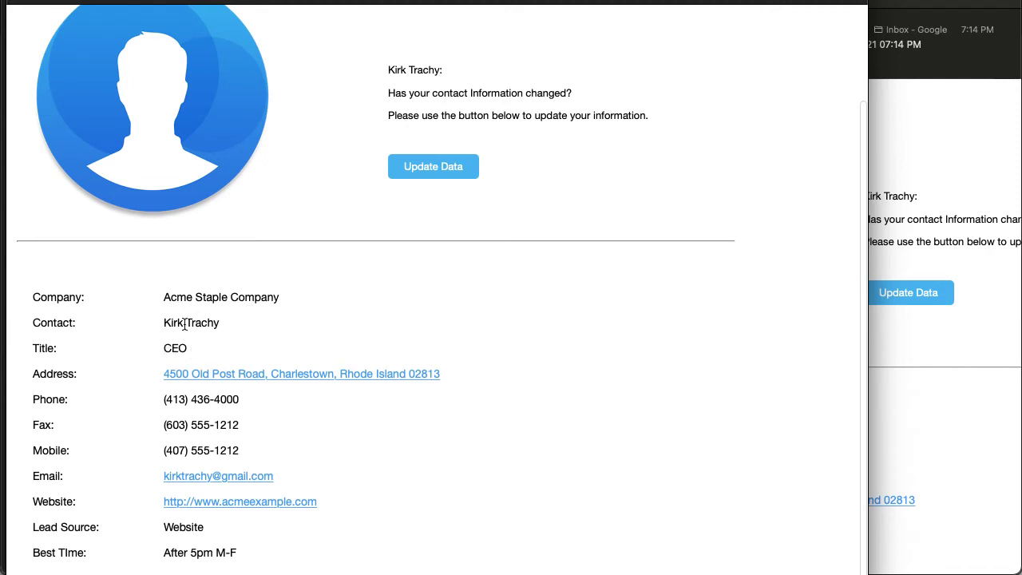
mouse_move(219, 400)
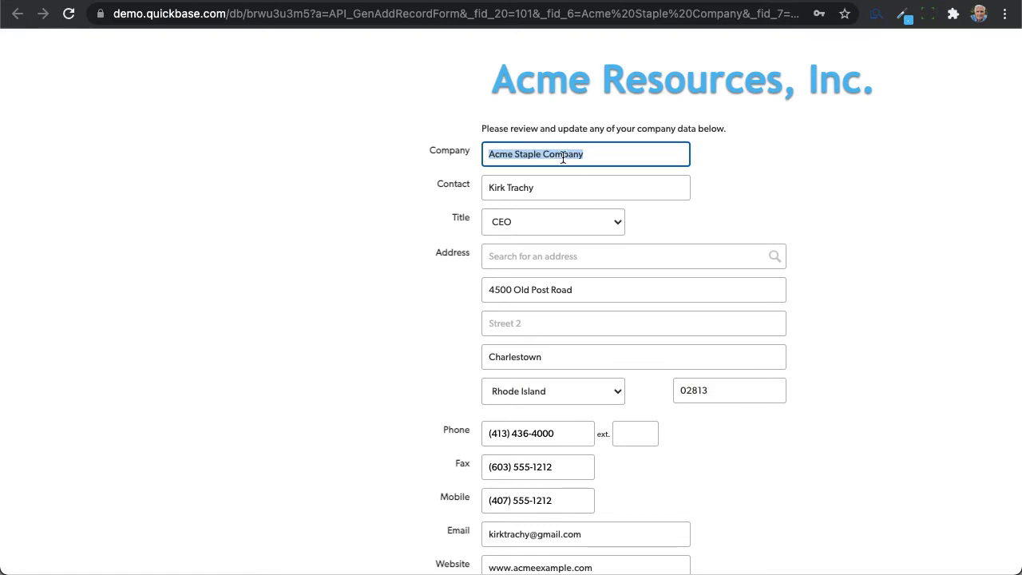
- Set the title to Vice President of Sales and replace the company address with one found through the address search
left_click(527, 220)
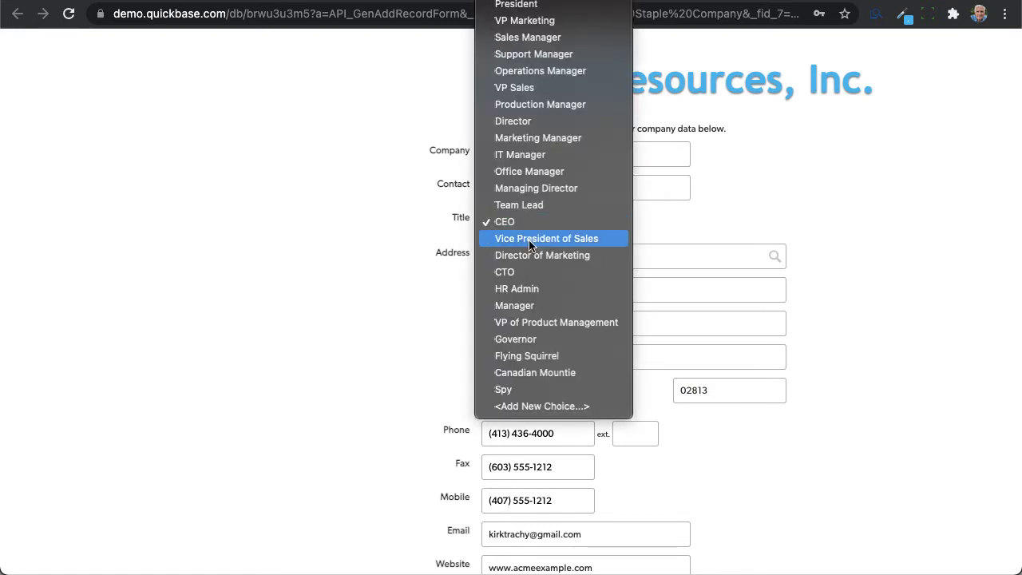
left_click(531, 239)
left_click(512, 253)
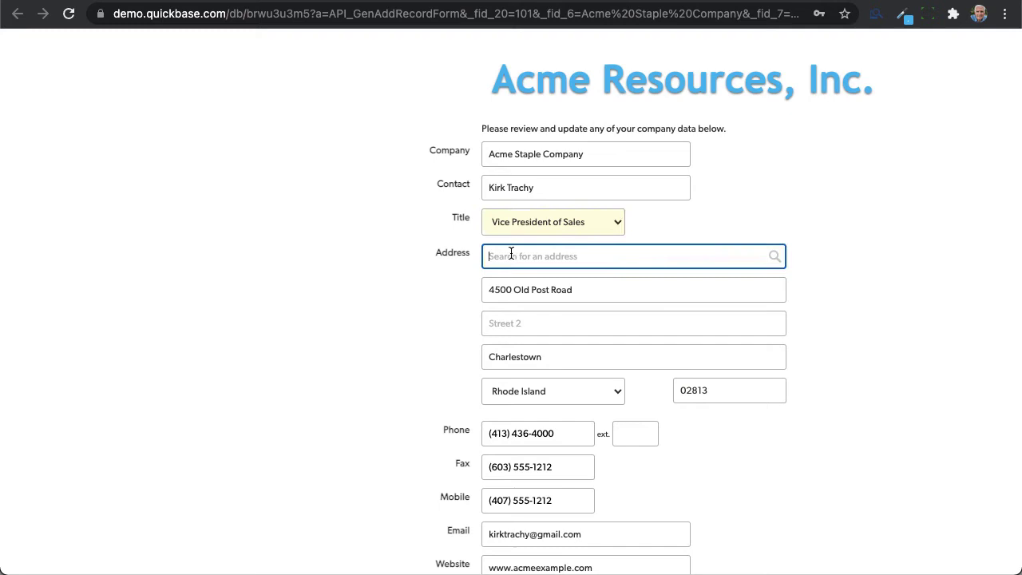
type("6500 eas")
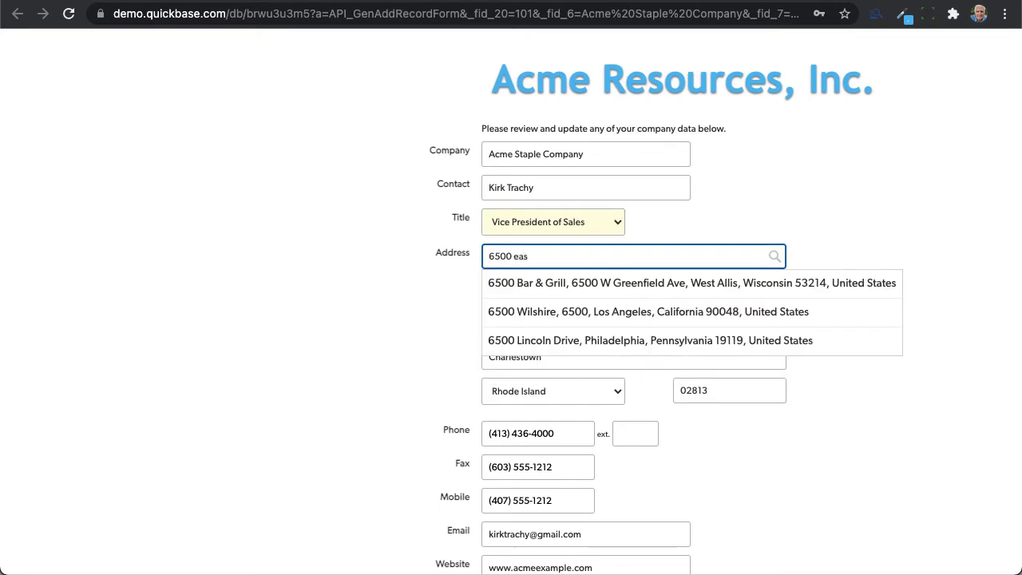
left_click(558, 311)
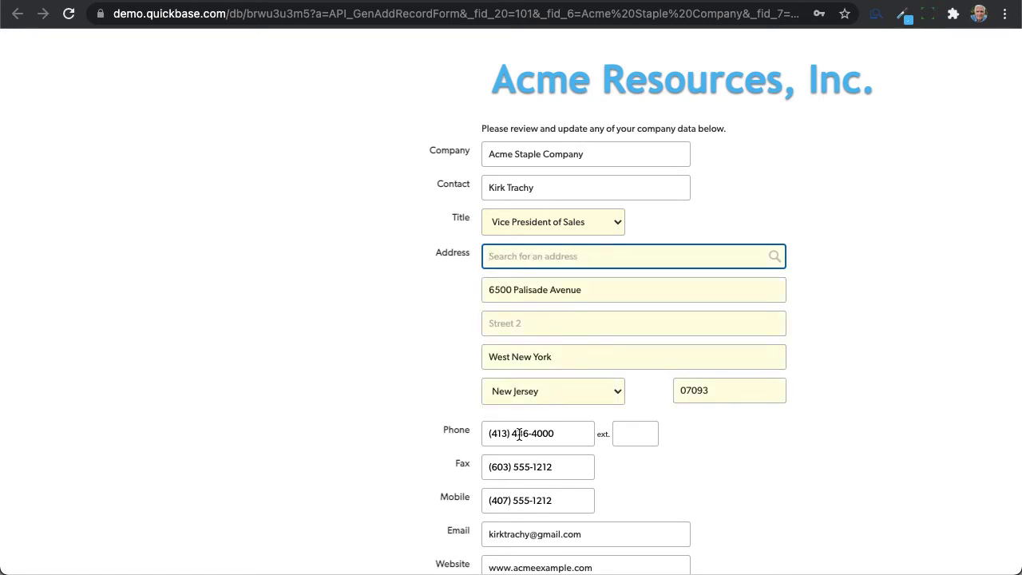
- Replace the contact's phone number and submit the customer update form
left_click_drag(548, 434, 429, 433)
type("21")
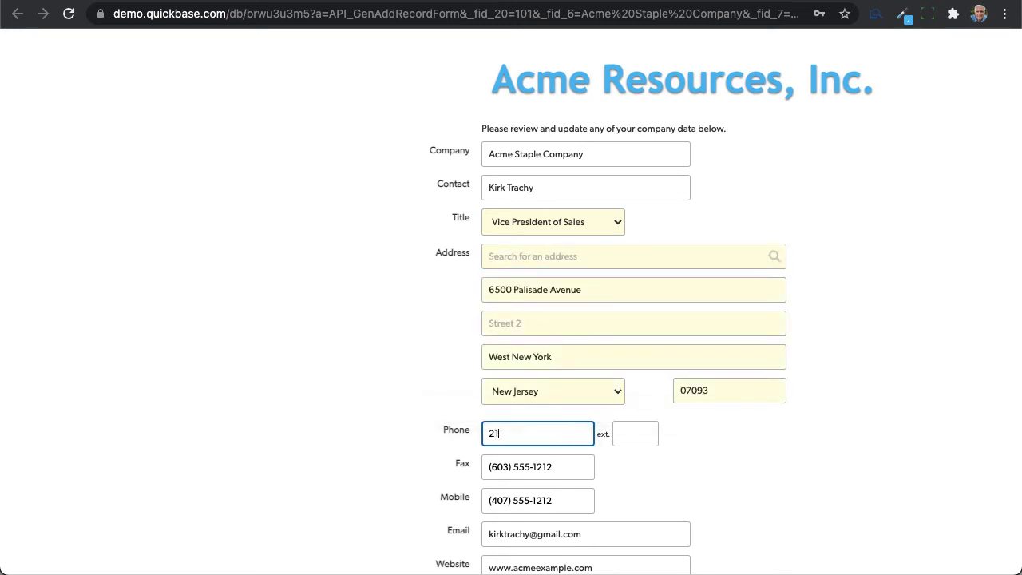
type("25551212")
scroll(607, 427, "down", 4)
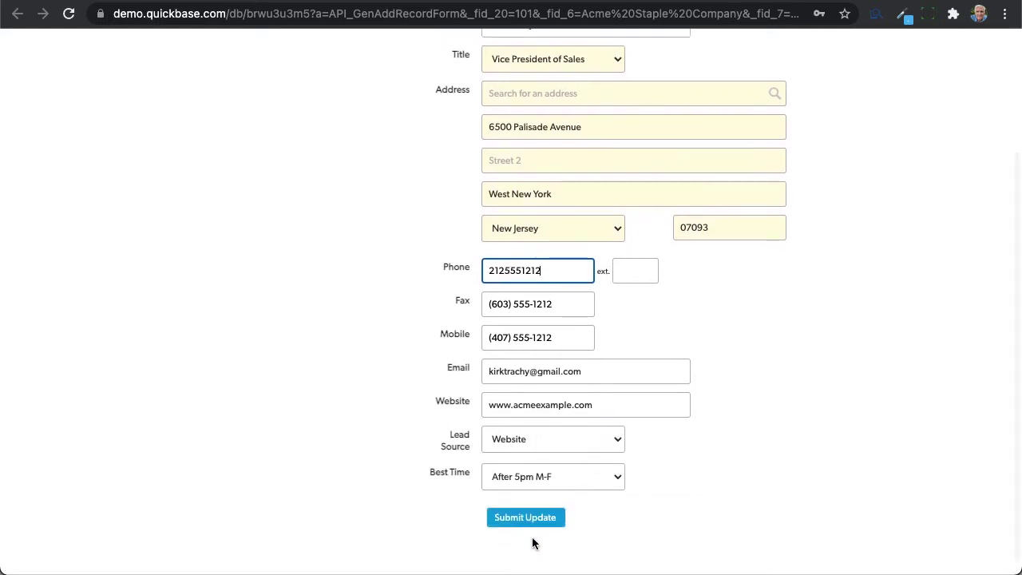
left_click(523, 519)
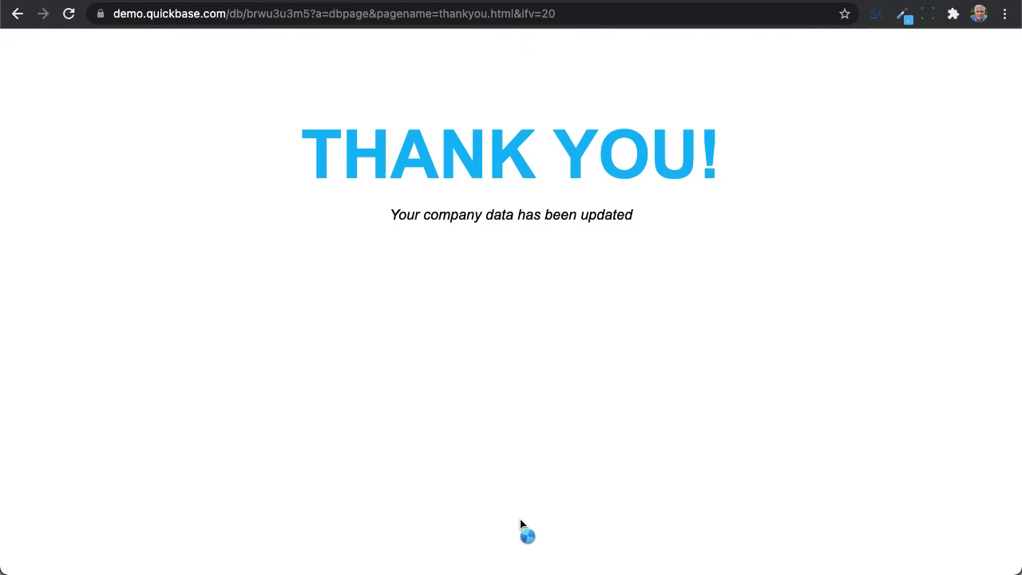
- Return to the app's default dashboard at demo.quickbase.com/db/brwu3u3m5 and check the updated customer in the List All report
left_click(311, 15)
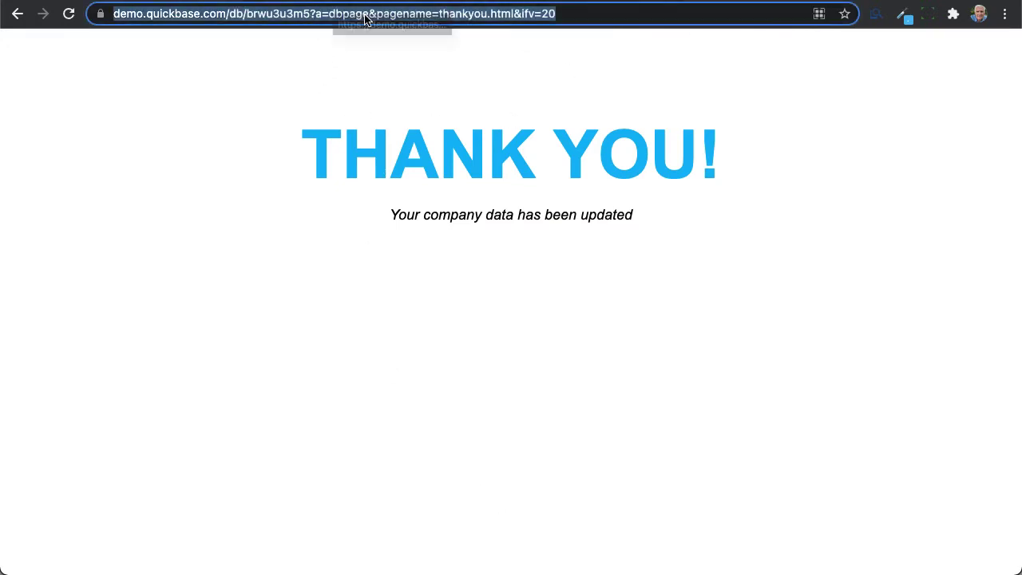
left_click(311, 14)
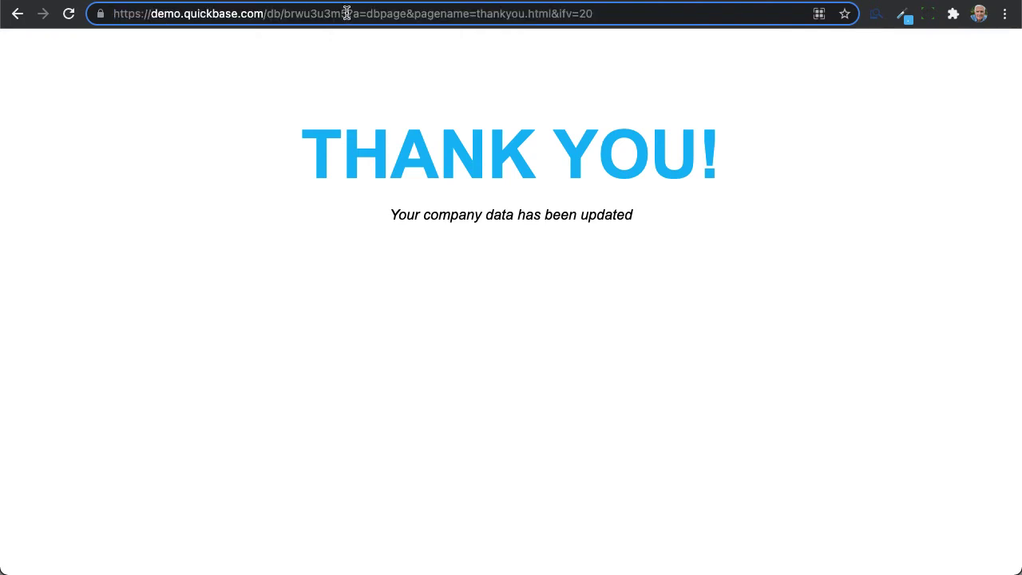
left_click_drag(346, 14, 737, 15)
key("BackSpace")
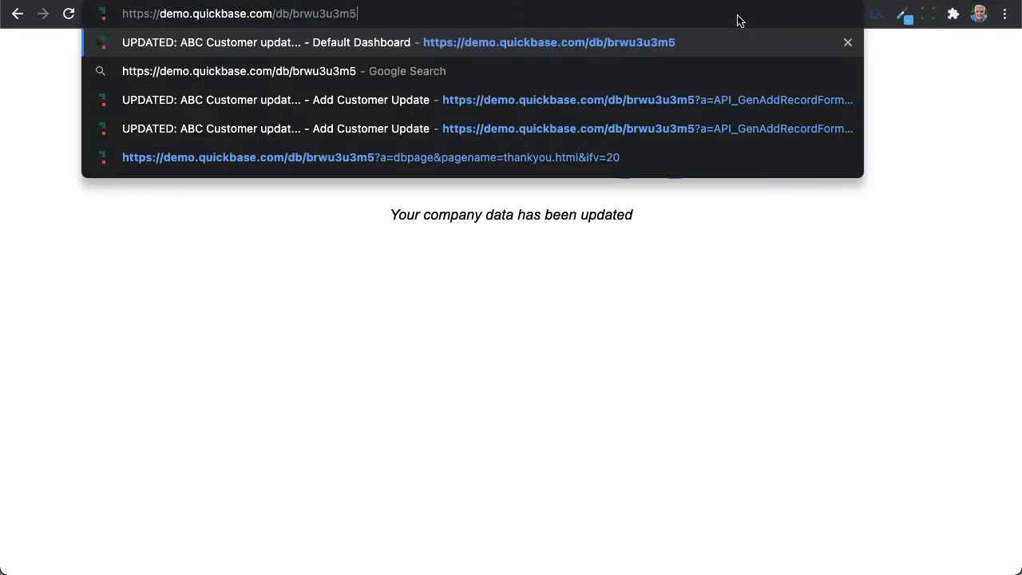
key("Return")
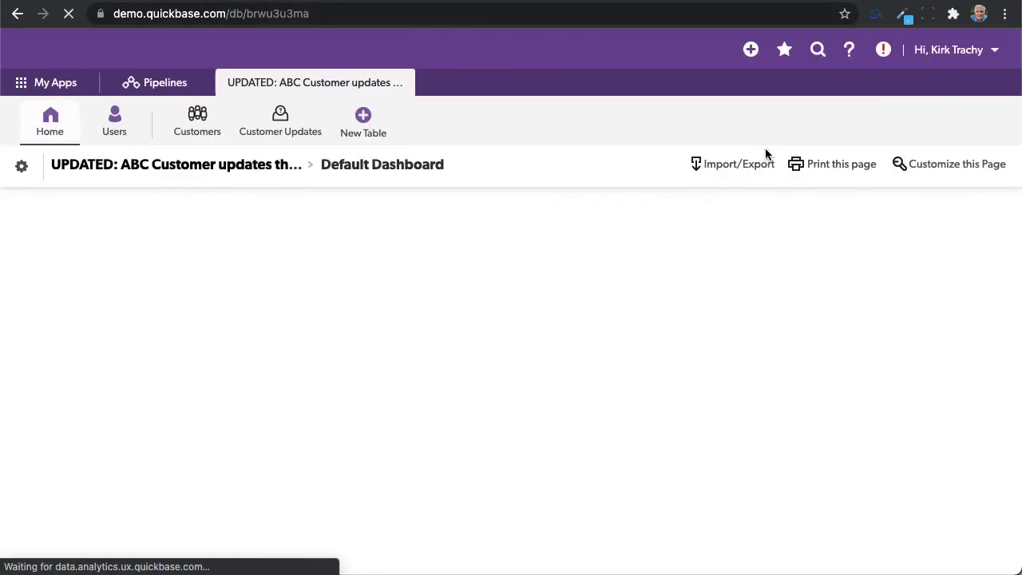
scroll(612, 372, "down", 3)
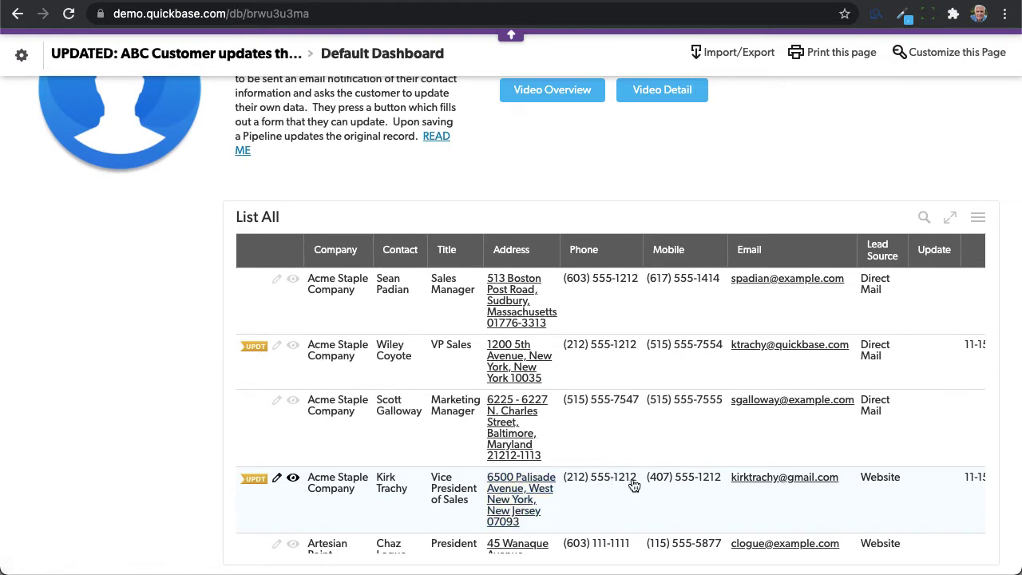
- View the updated Vice President of Sales contact's record and review its contact details, email trigger section and customer update history
left_click(295, 484)
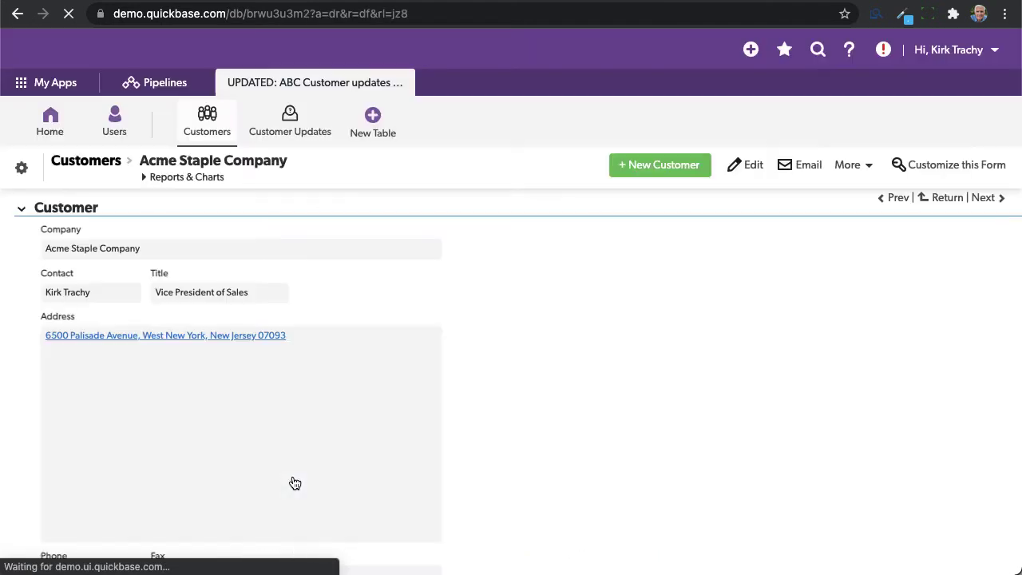
scroll(347, 357, "down", 2)
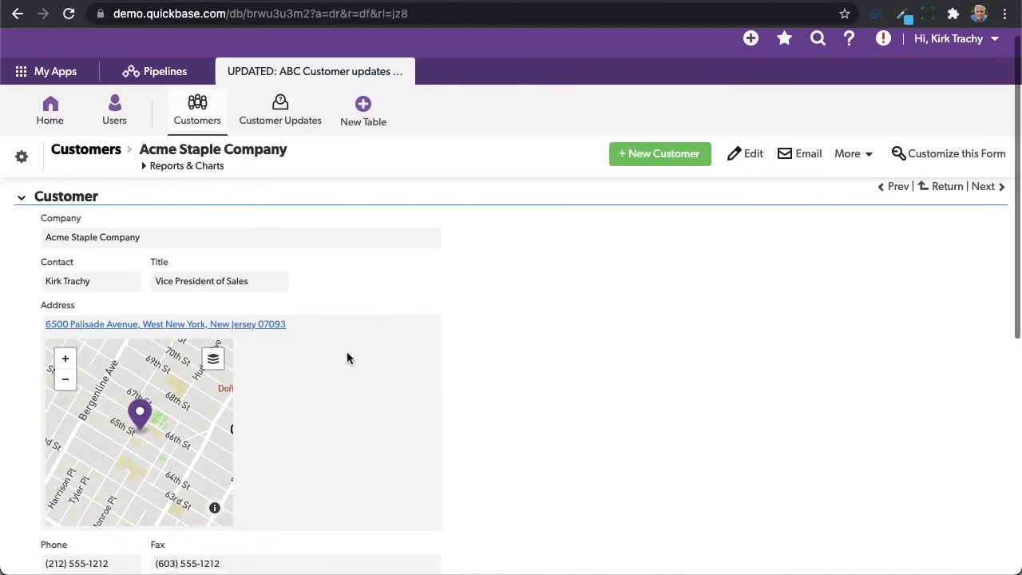
scroll(347, 357, "down", 3)
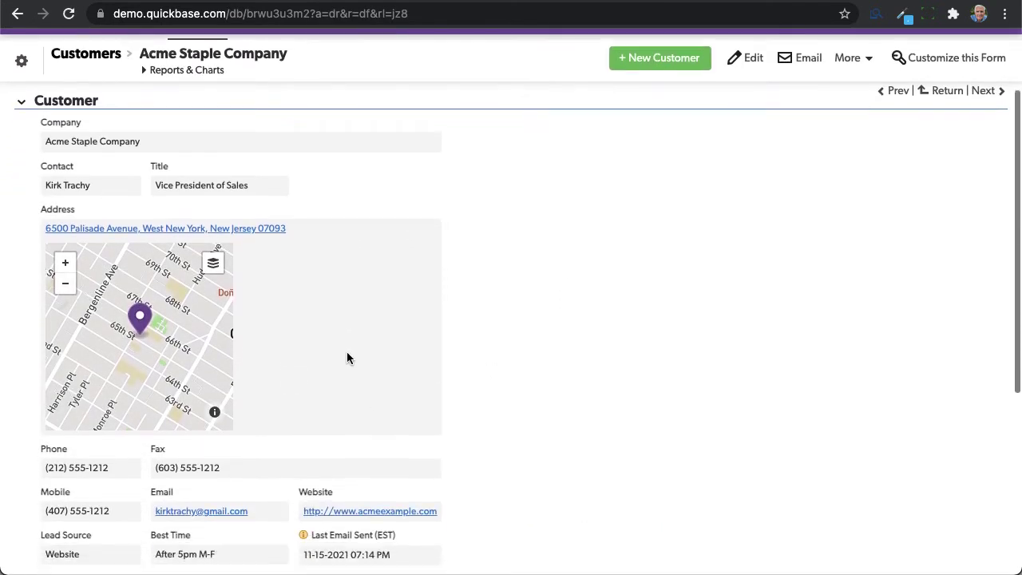
scroll(346, 358, "down", 1)
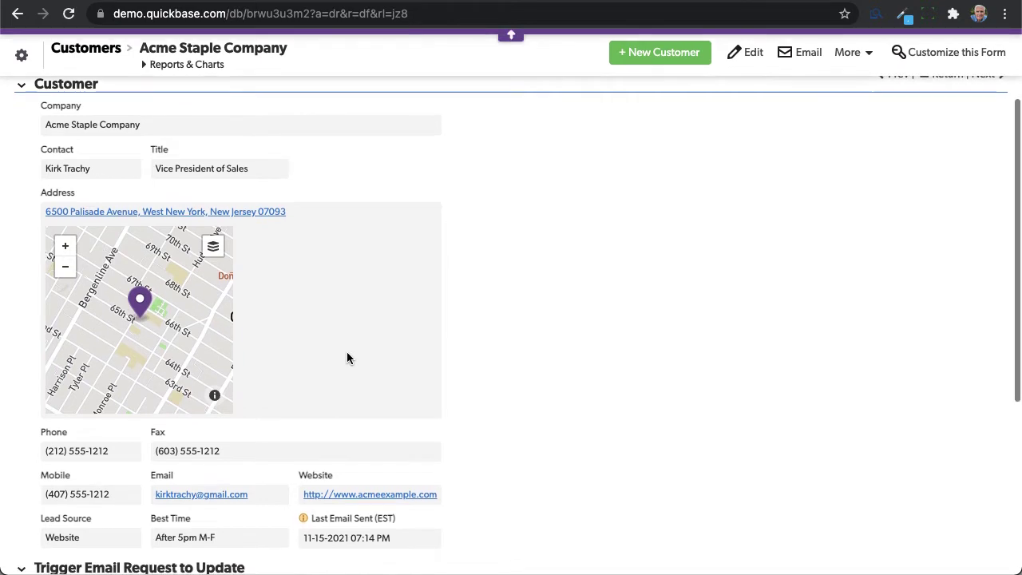
scroll(347, 358, "down", 3)
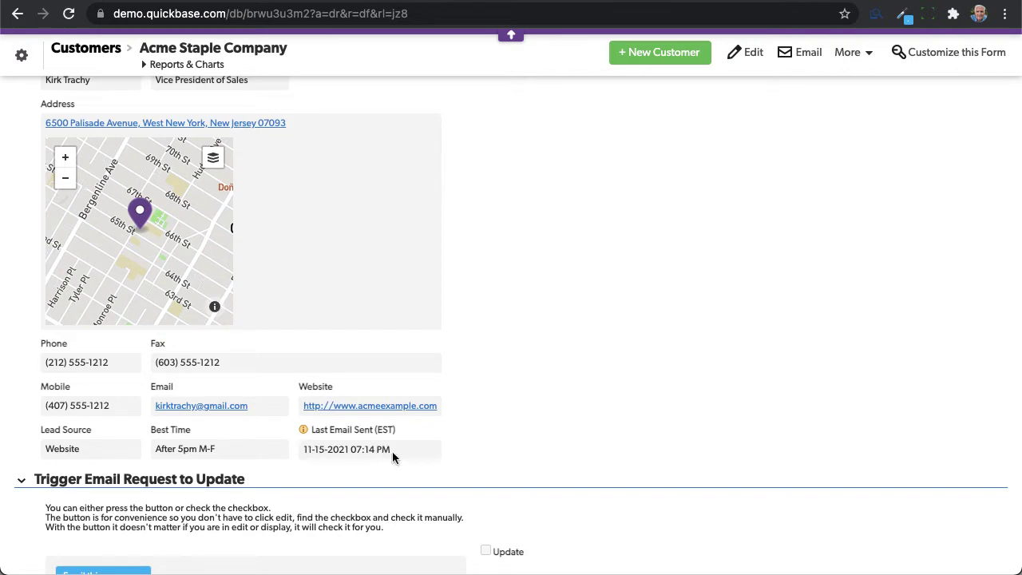
scroll(328, 448, "down", 3)
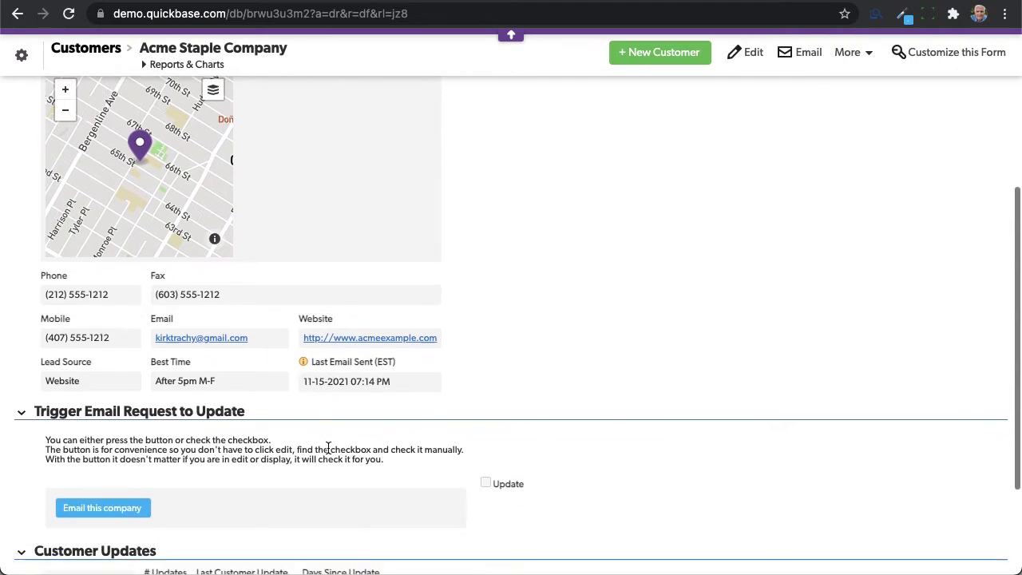
scroll(329, 448, "down", 3)
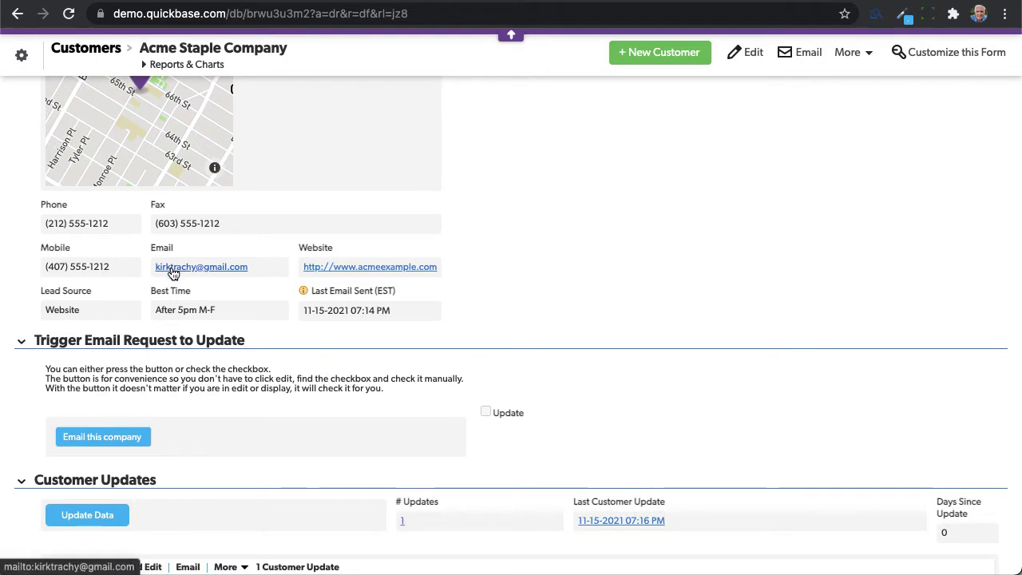
scroll(365, 343, "down", 4)
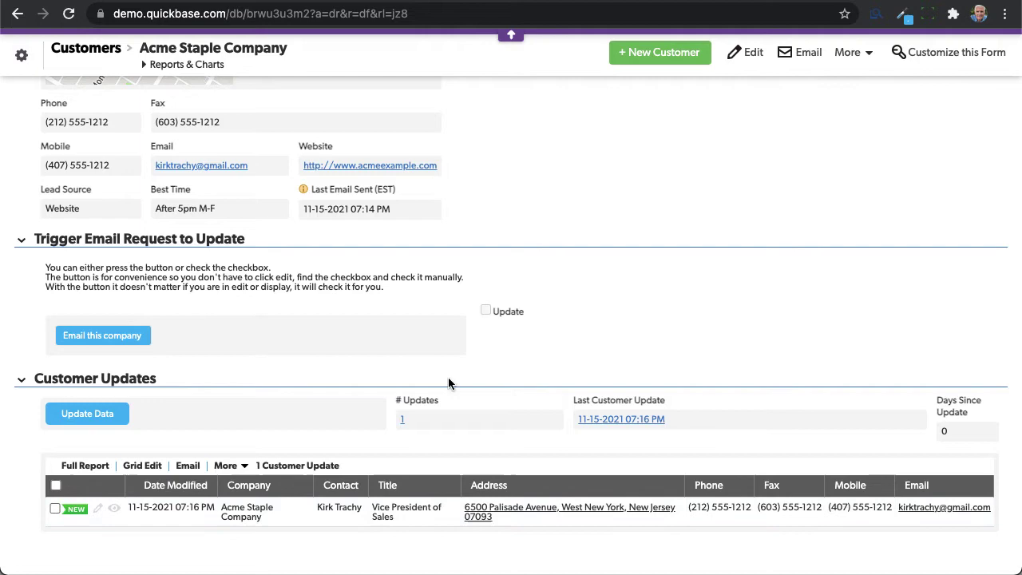
scroll(418, 319, "up", 10)
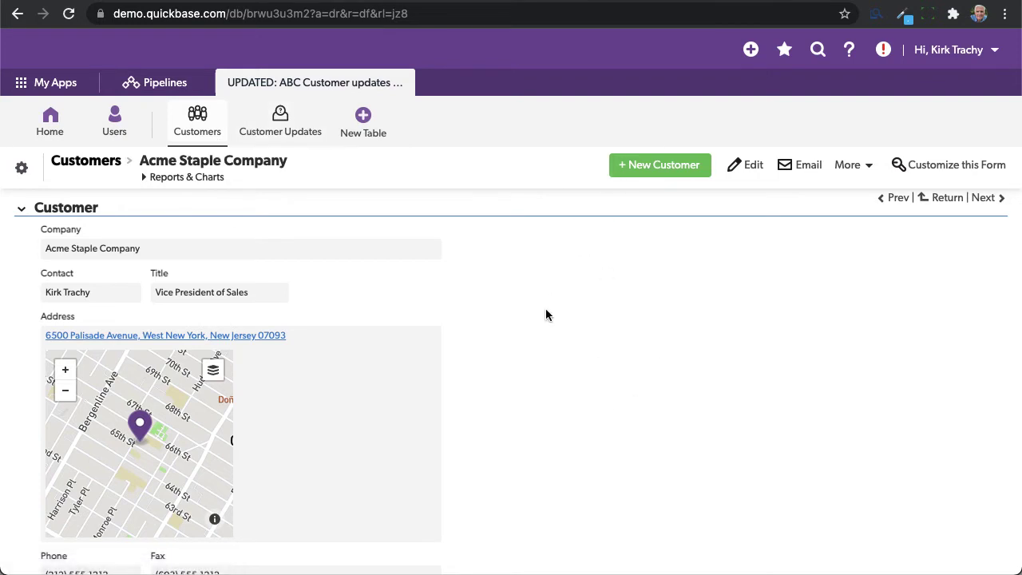
- Email this company an update request from its customer record, and check the Update checkbox and last email date
scroll(546, 315, "down", 6)
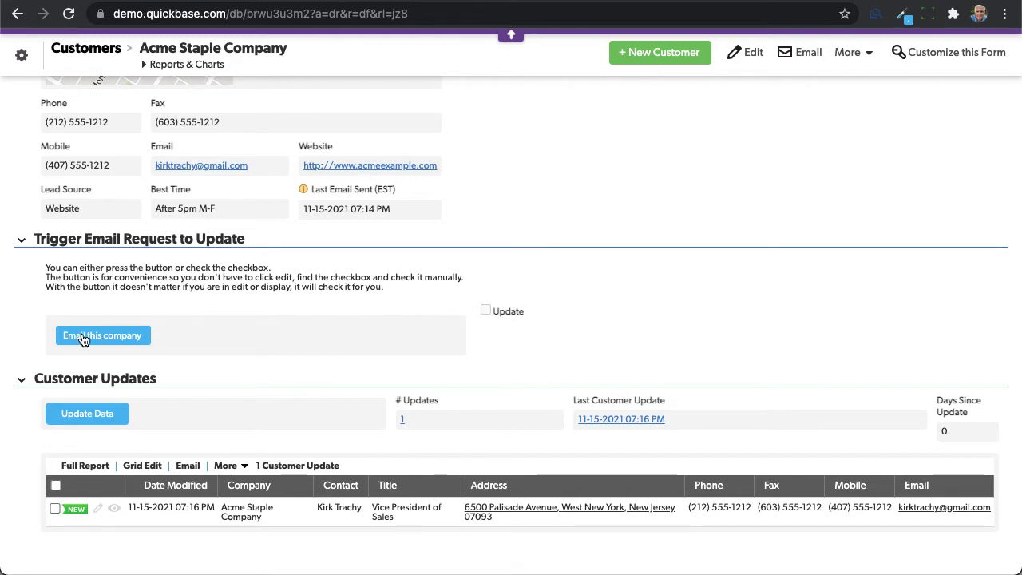
left_click(115, 342)
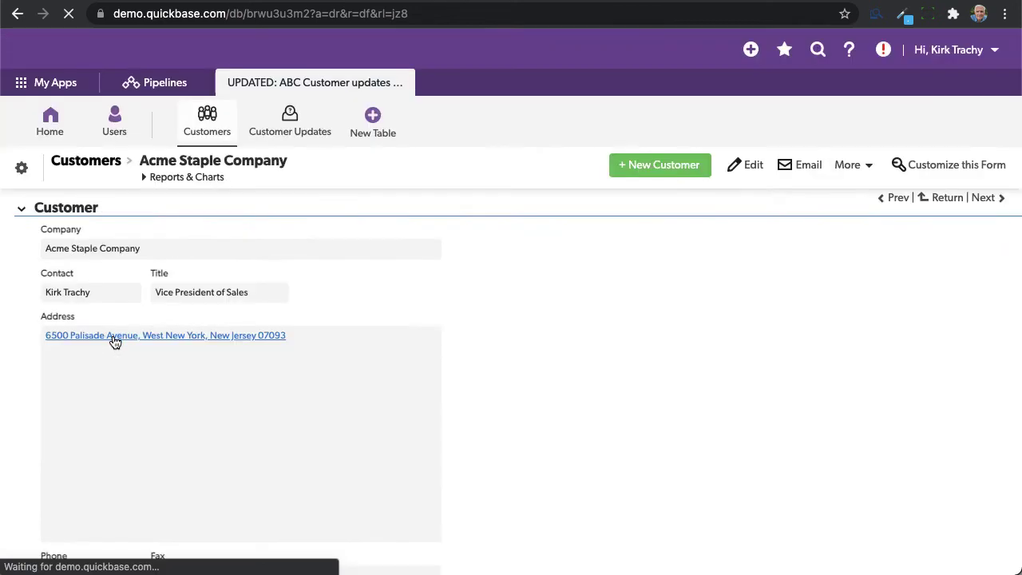
scroll(291, 427, "down", 4)
scroll(290, 423, "down", 1)
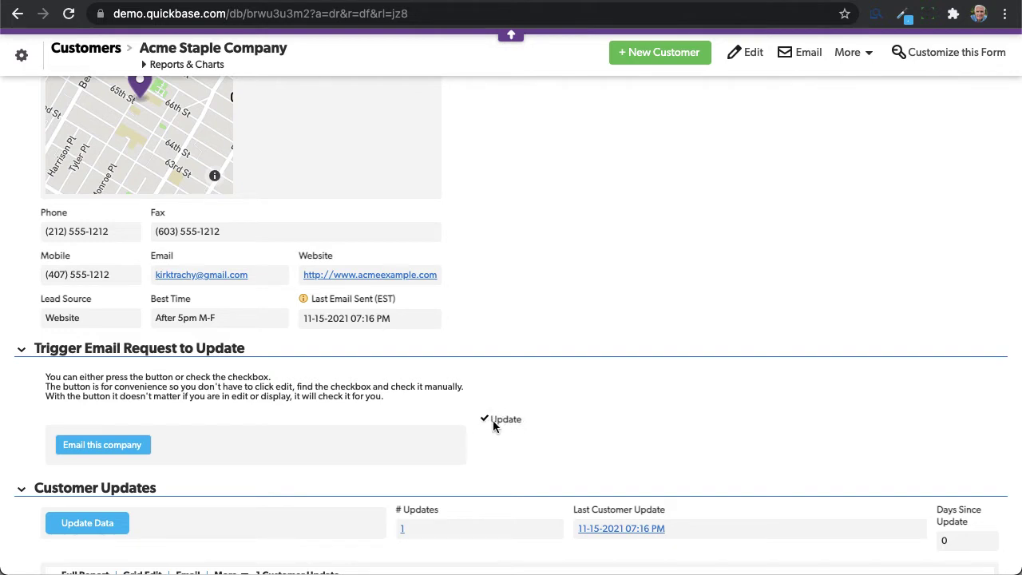
scroll(492, 425, "down", 2)
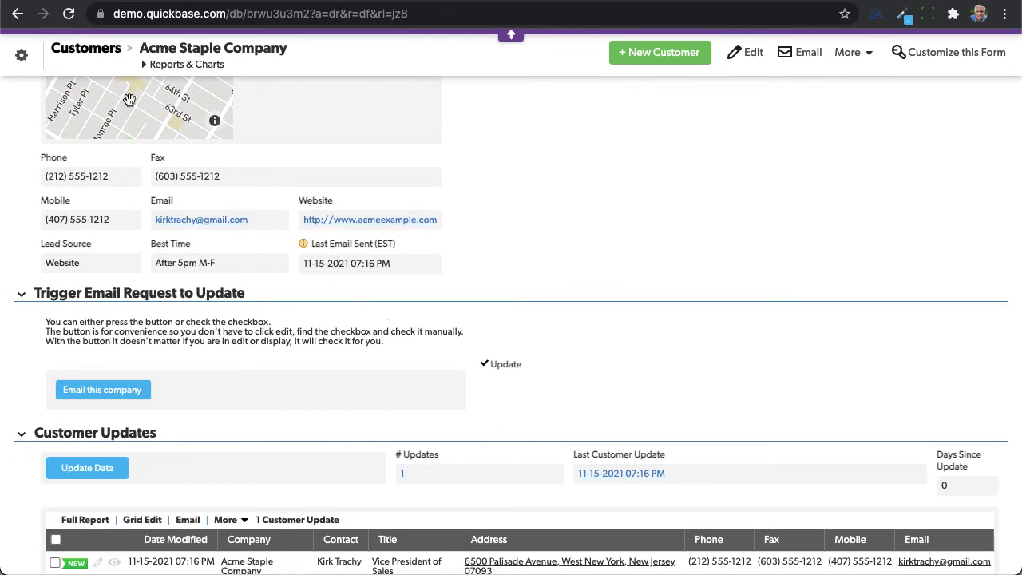
- Reload the customer record twice and recheck its Update checkbox and last email date
left_click(69, 14)
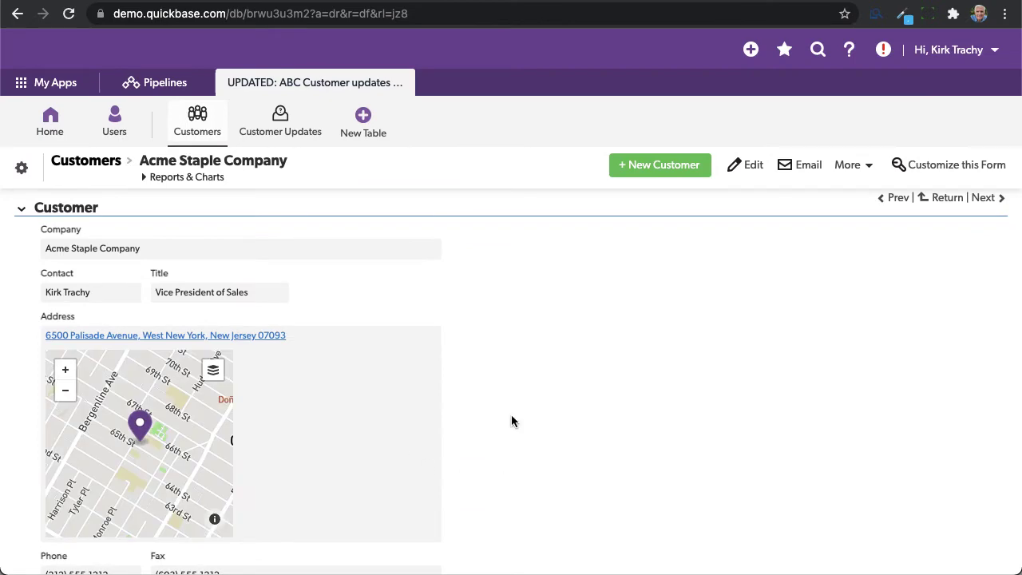
scroll(511, 414, "down", 5)
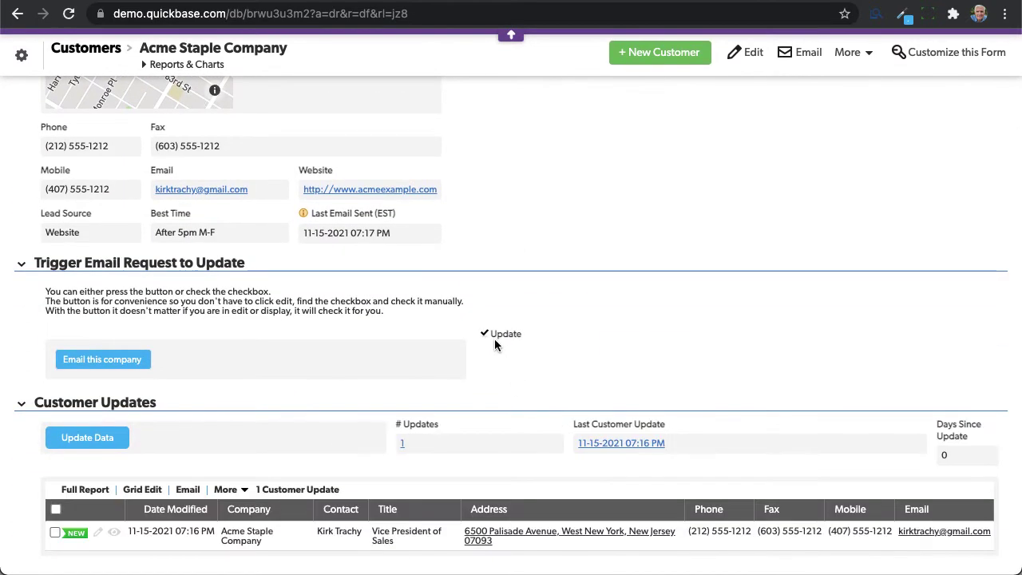
left_click(70, 14)
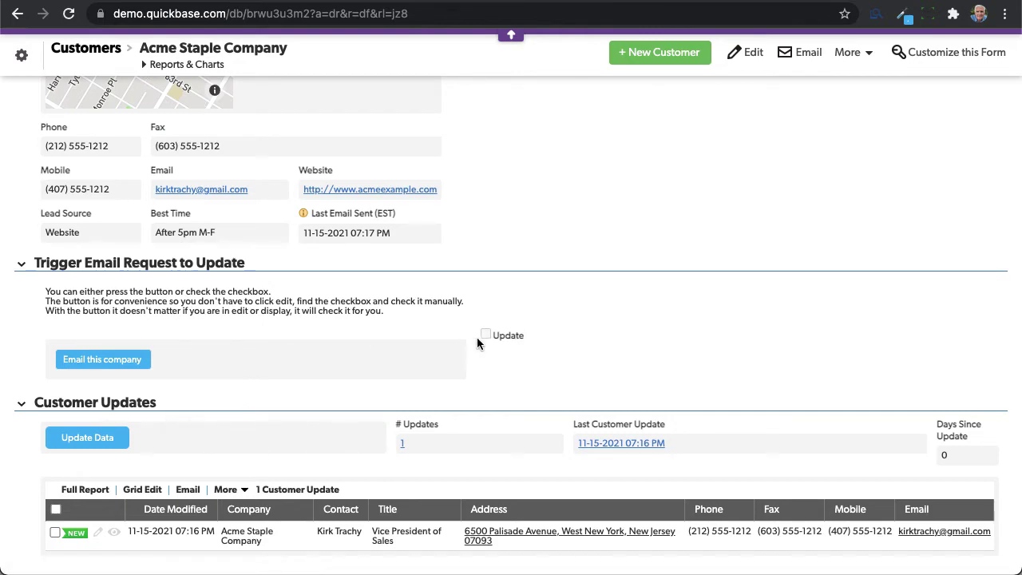
scroll(490, 198, "up", 5)
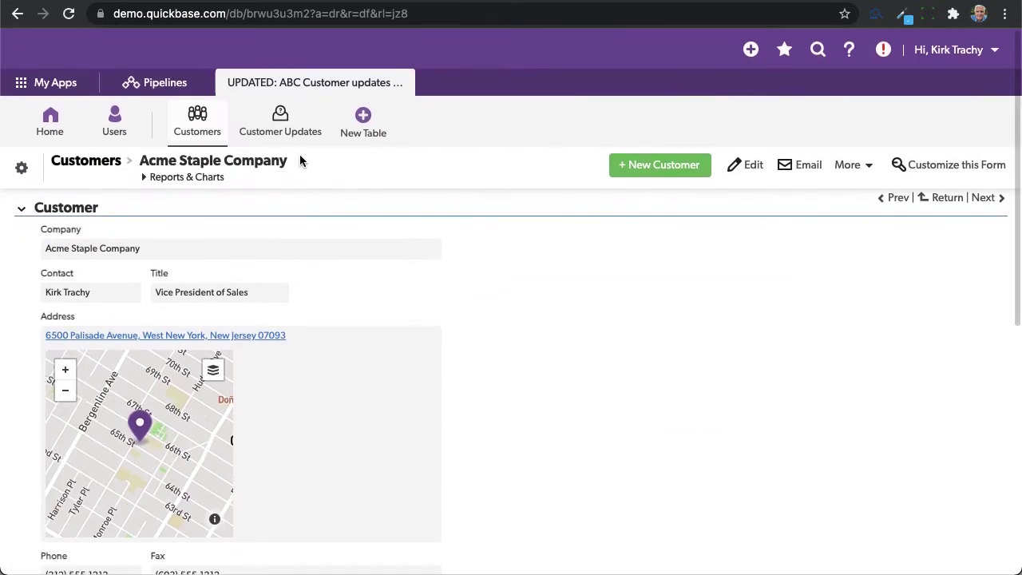
- Go to the Customers table, look through its records and open all of them for grid editing
left_click(200, 117)
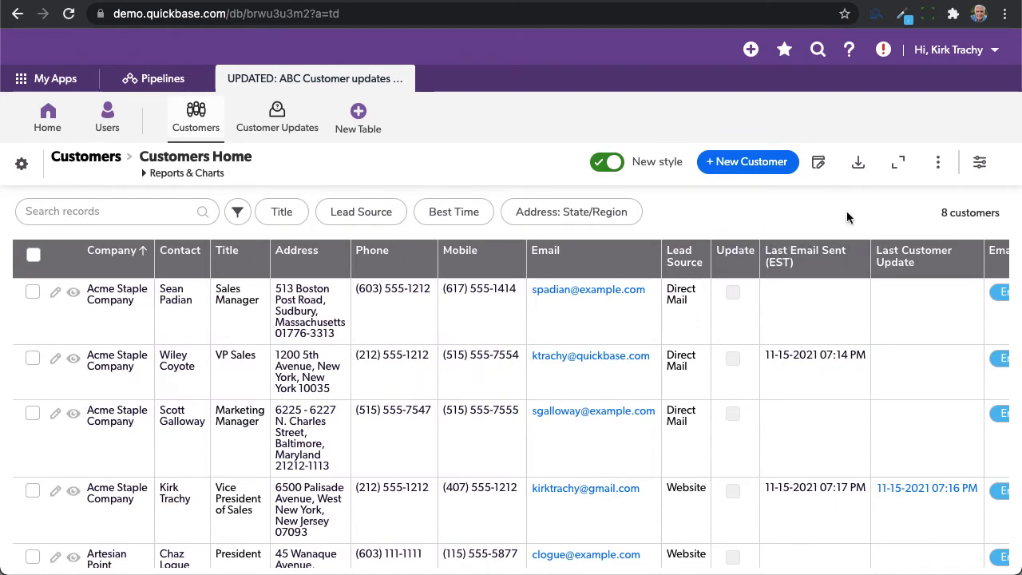
scroll(697, 396, "down", 3)
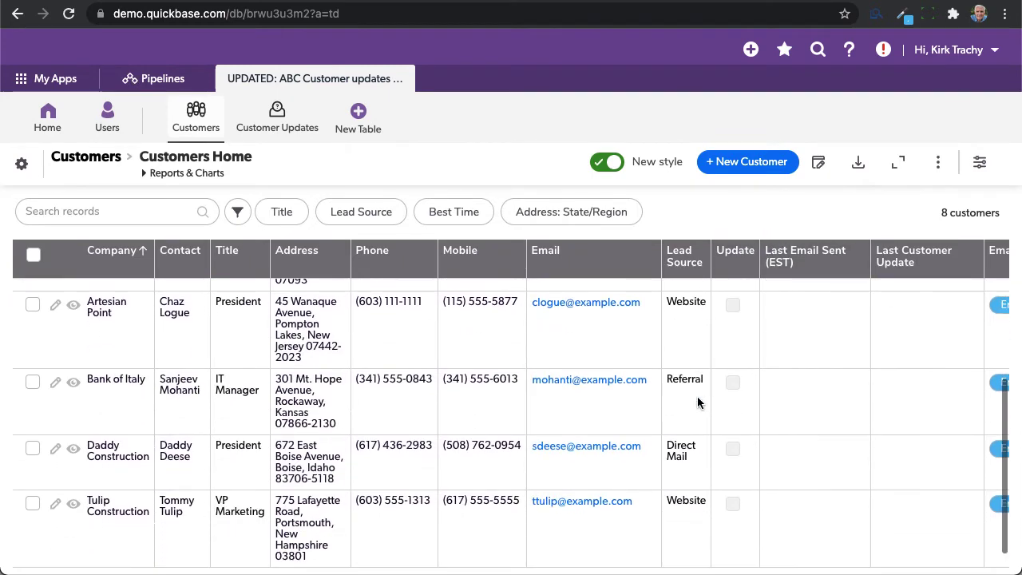
scroll(697, 396, "up", 3)
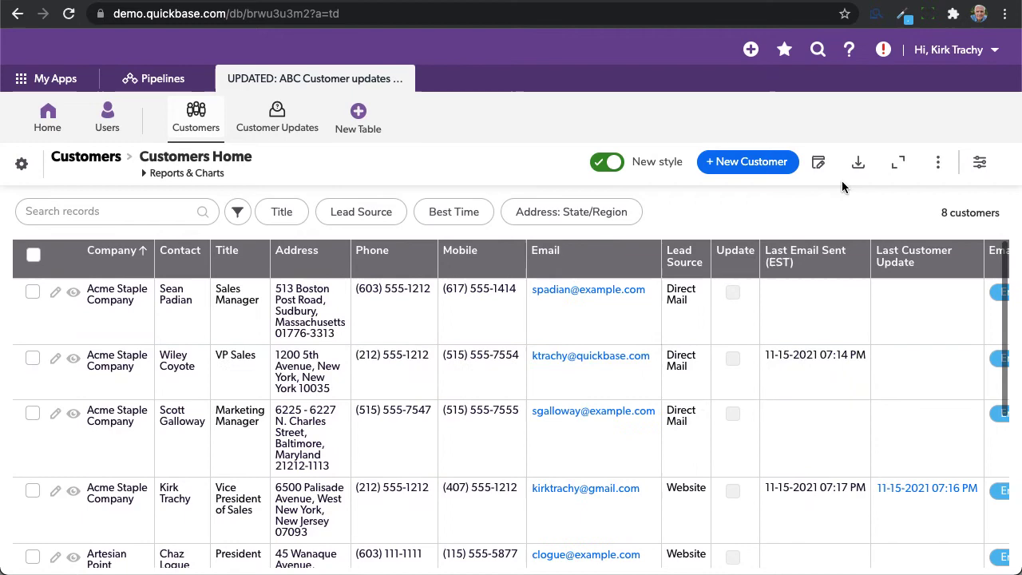
left_click(820, 165)
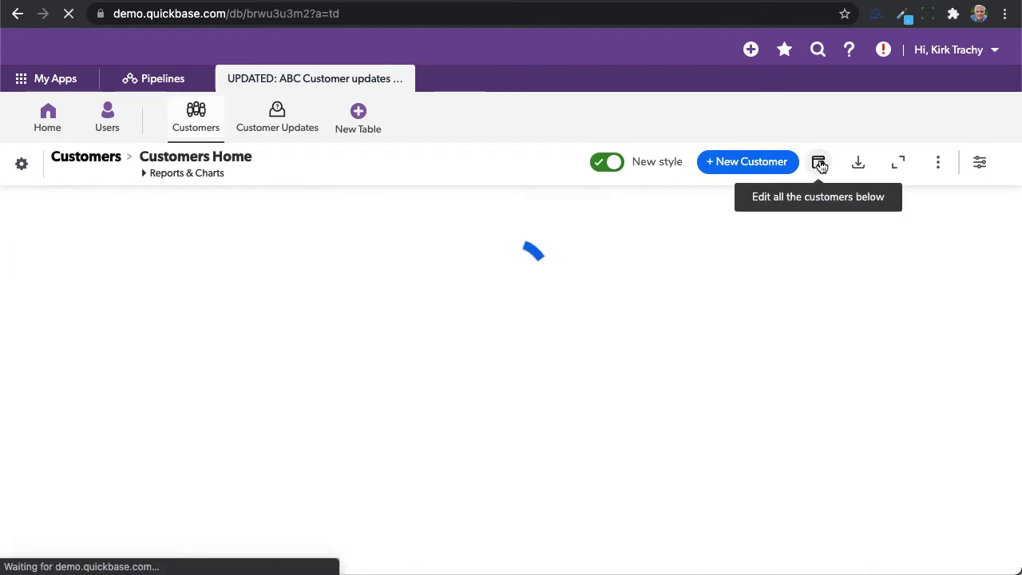
- Check Update for the first customer, fill the Update column down to all customers and save the changes
left_click(757, 290)
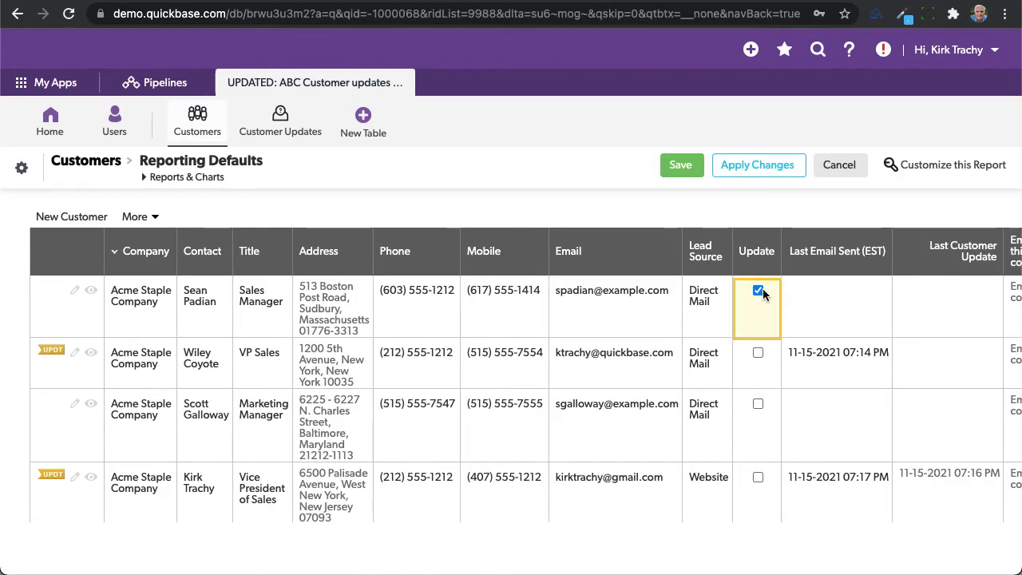
left_click(758, 254)
right_click(758, 254)
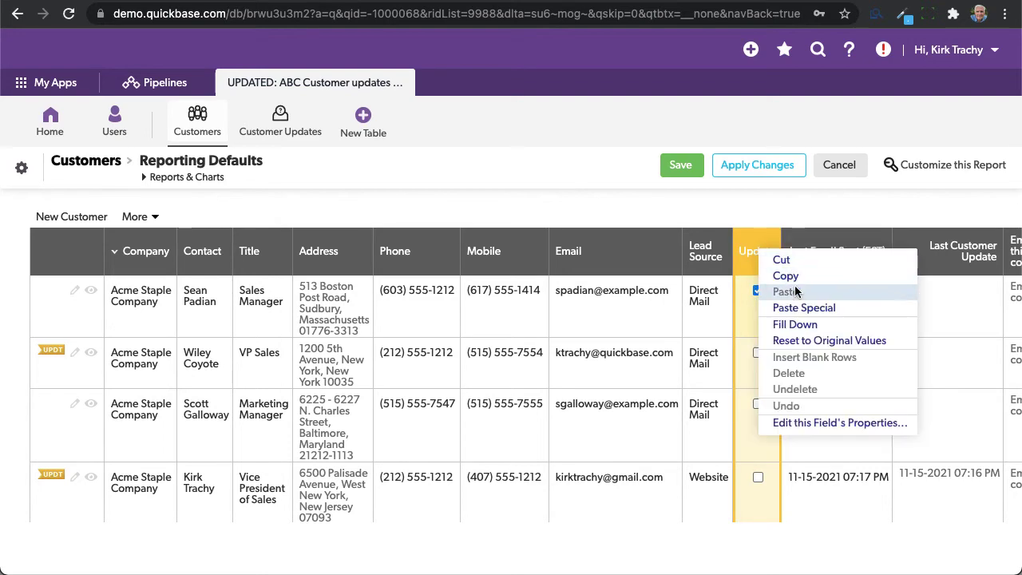
left_click(795, 325)
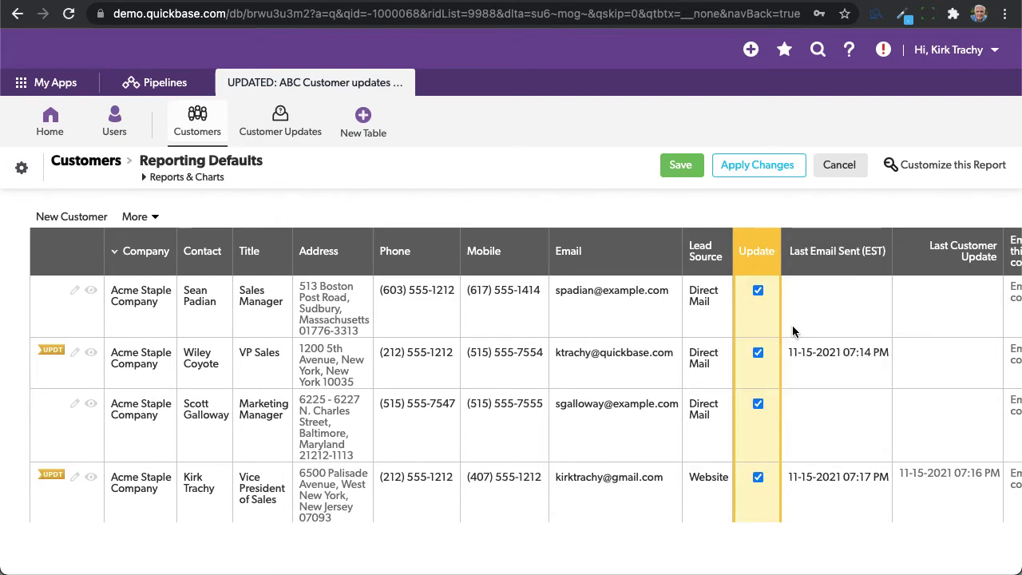
left_click(680, 165)
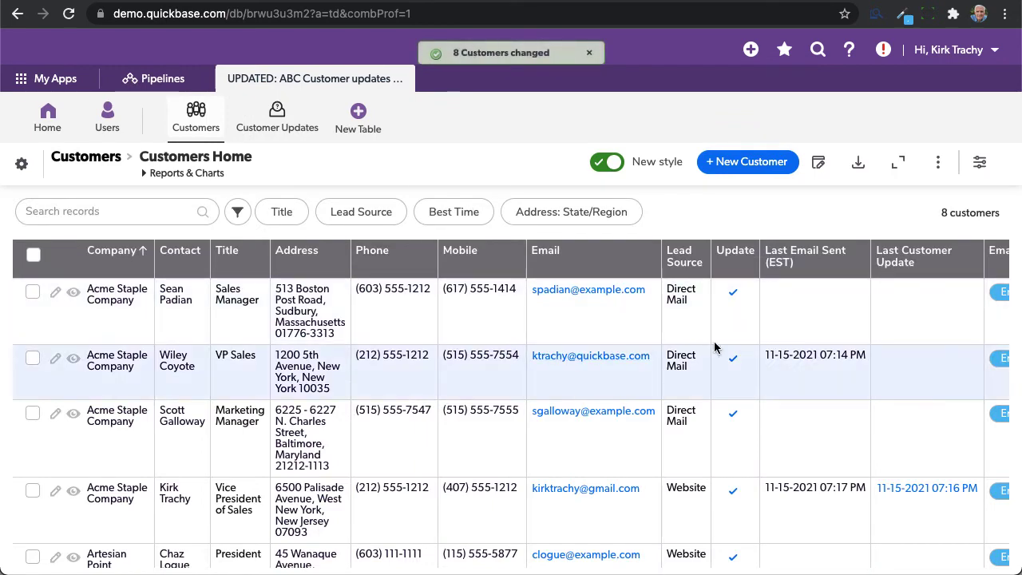
- Review the Update column for all customers, then reload the report and check the update flags and last email dates
scroll(621, 399, "down", 5)
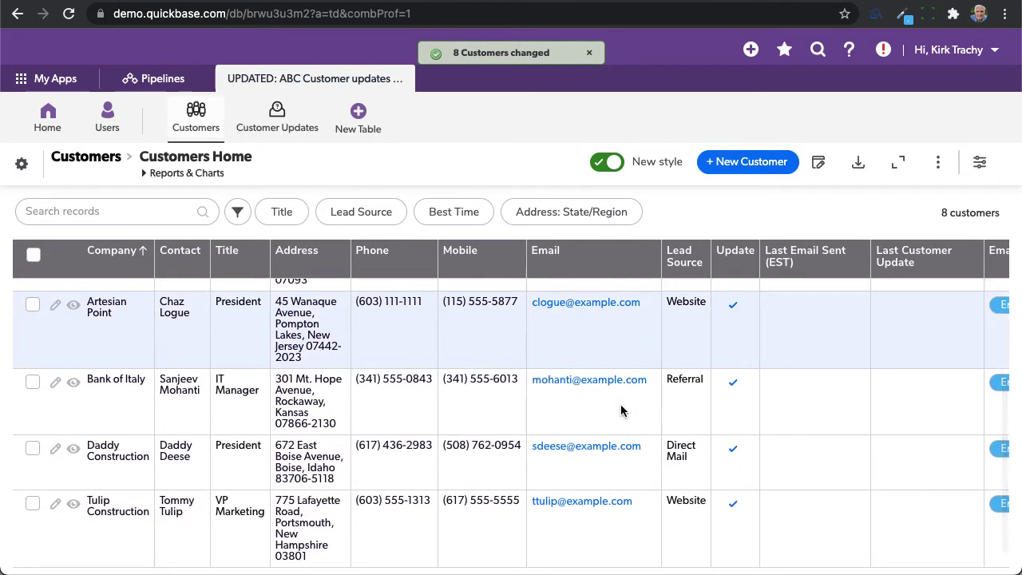
scroll(621, 412, "up", 5)
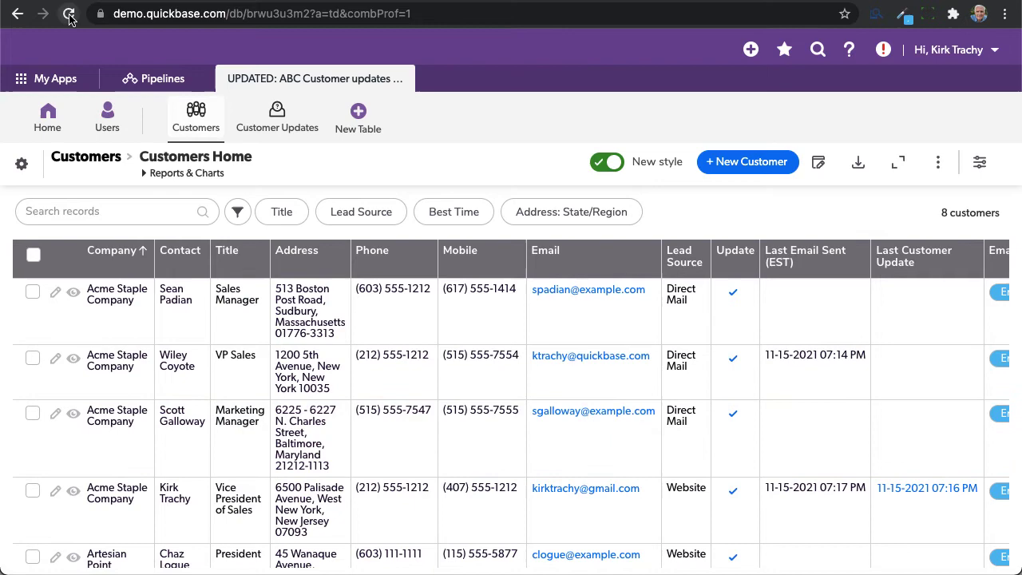
left_click(69, 15)
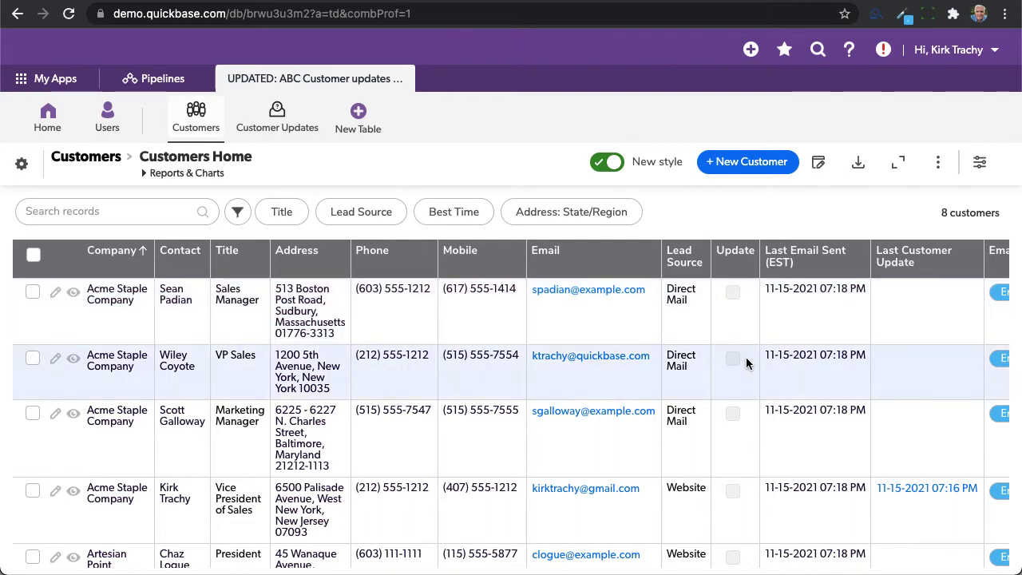
scroll(814, 382, "down", 3)
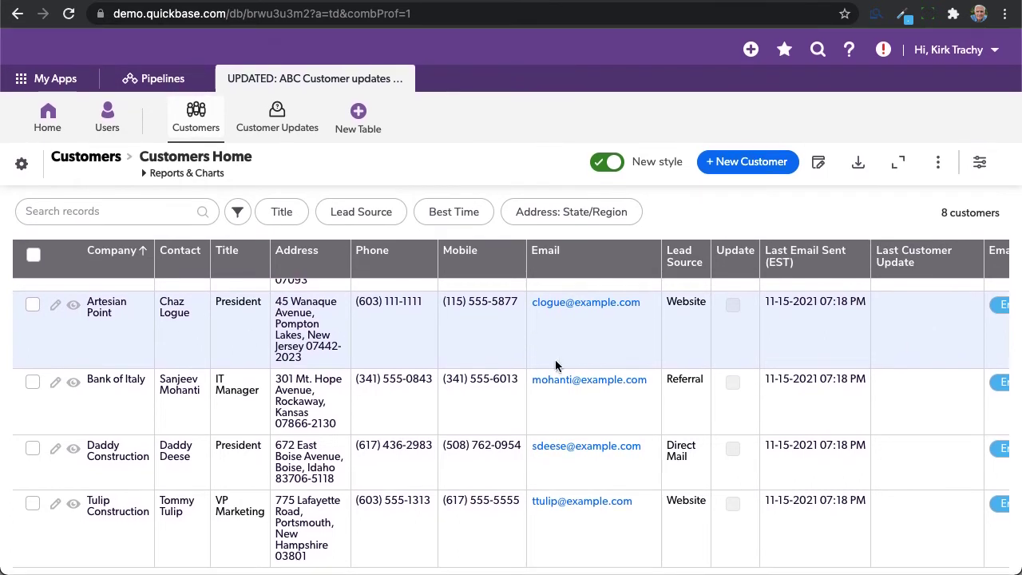
scroll(557, 400, "up", 3)
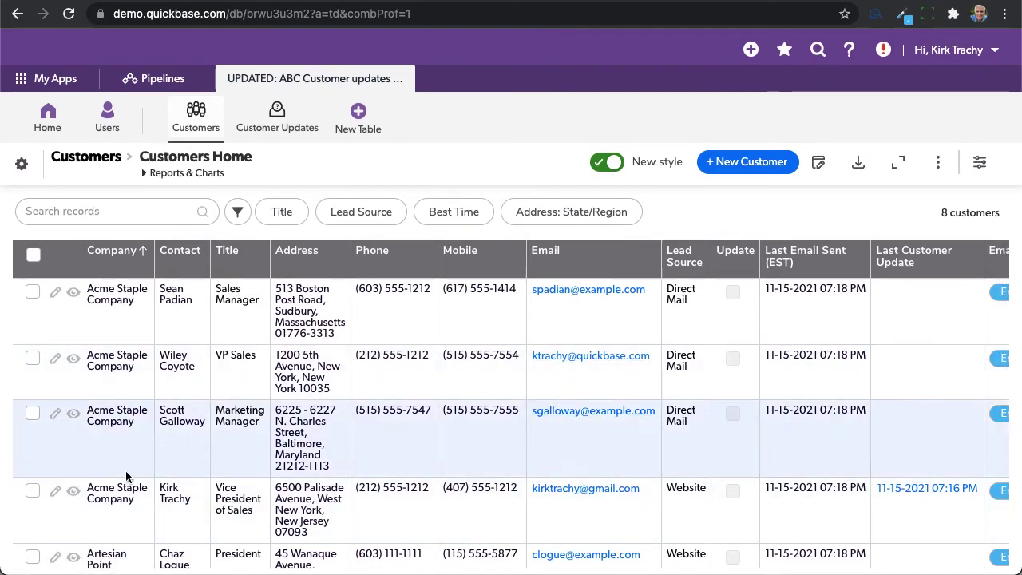
- Open the Acme Staple Company record for the Vice President of Sales and open the field properties of its Email this company button
left_click(72, 491)
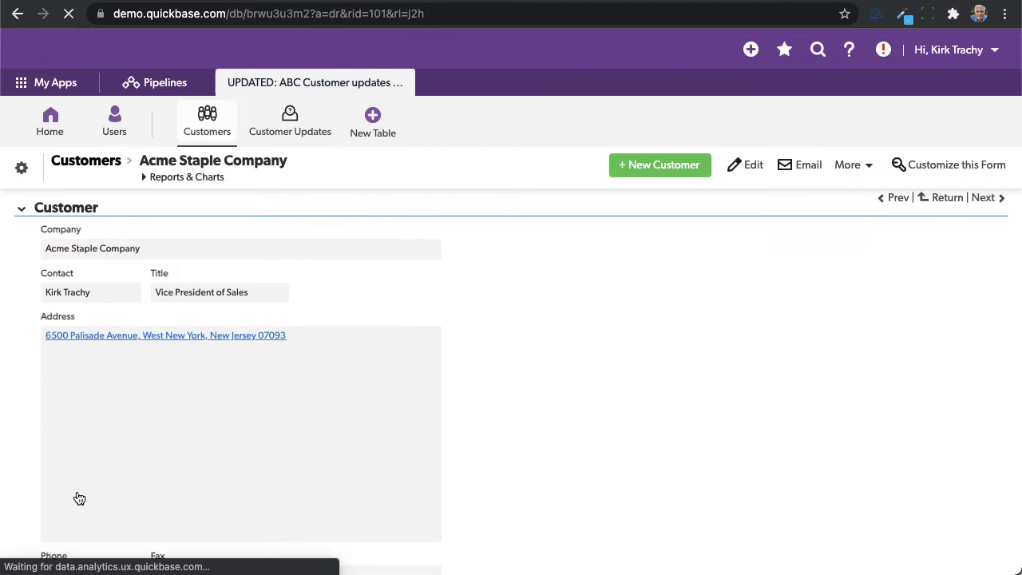
scroll(440, 425, "down", 5)
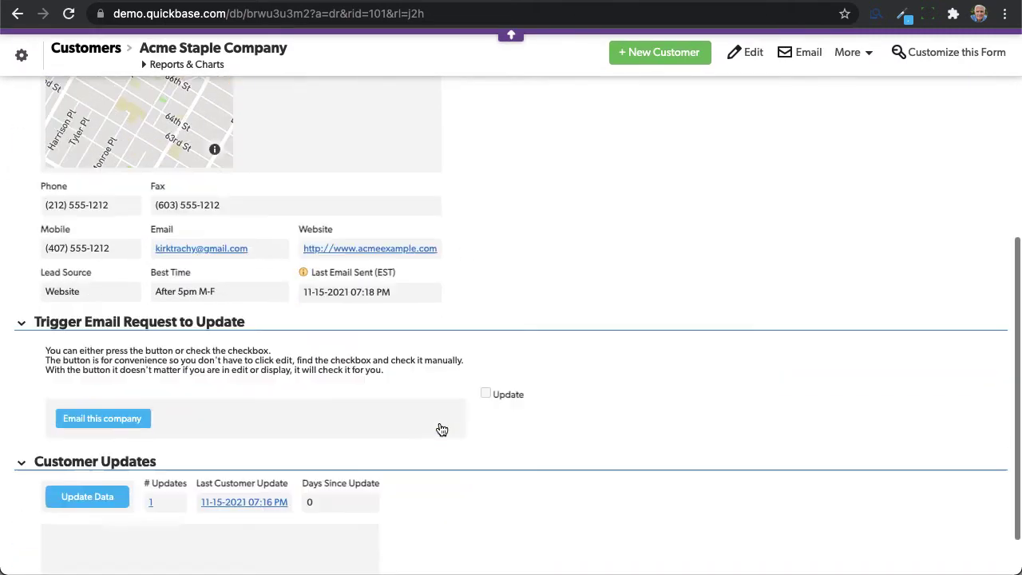
scroll(441, 429, "down", 1)
left_click(92, 361)
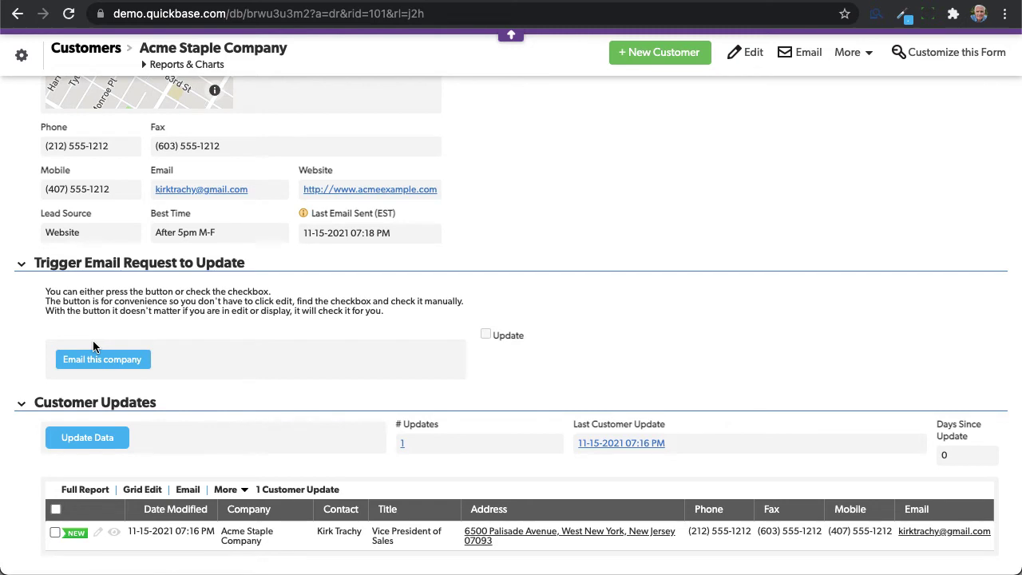
right_click(92, 347)
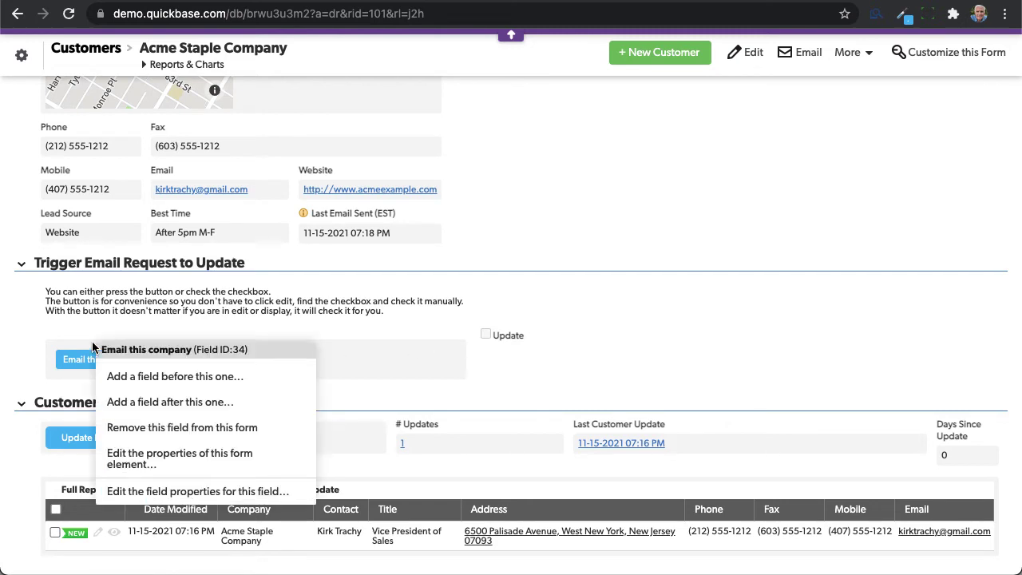
left_click(177, 492)
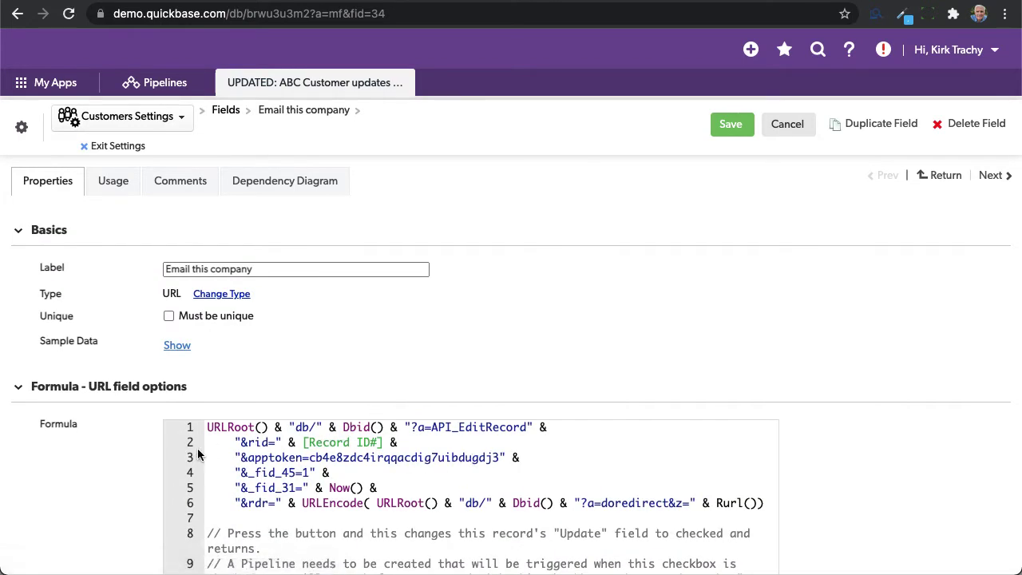
- Examine the Email this company formula's API_EditRecord call, app token, field 45 and 31 values and redirect, then cancel and exit settings
left_click_drag(208, 427, 557, 421)
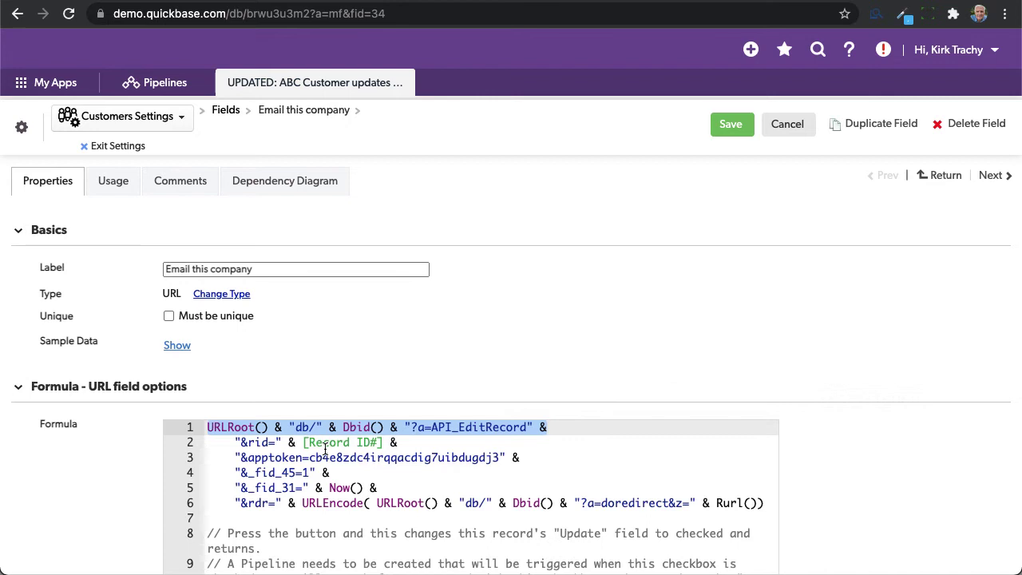
left_click_drag(310, 457, 504, 457)
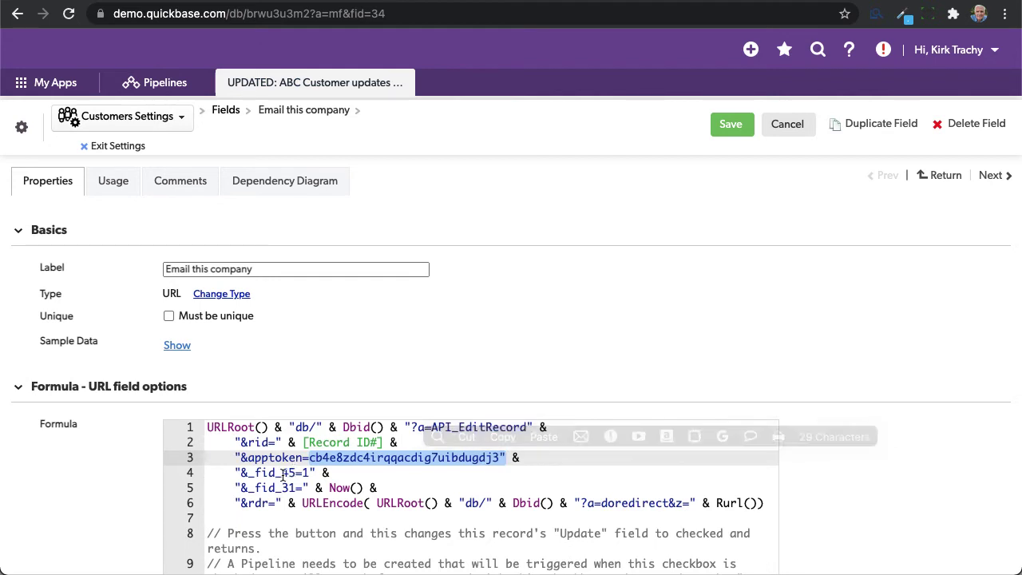
left_click_drag(281, 473, 311, 473)
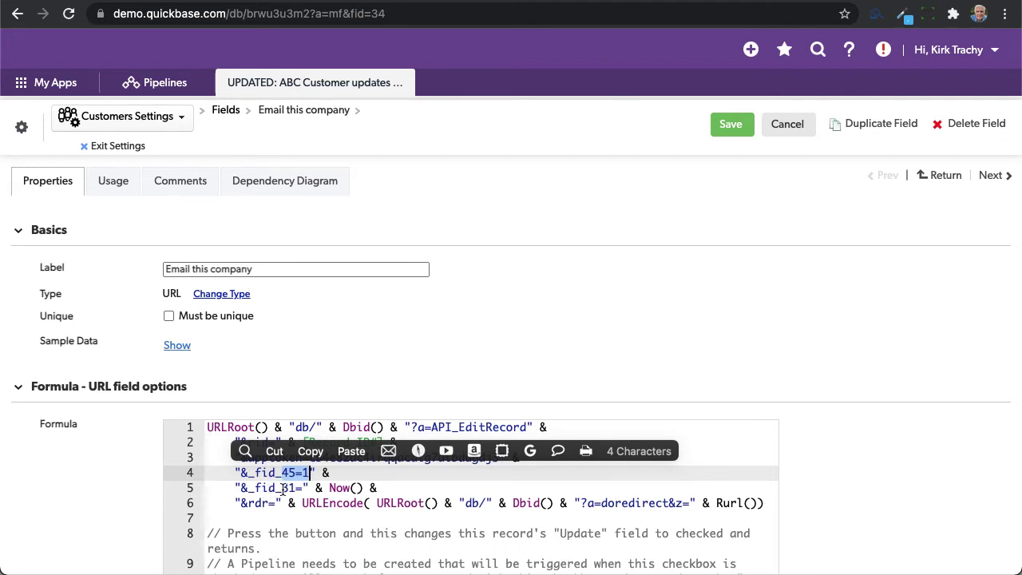
left_click_drag(281, 488, 291, 489)
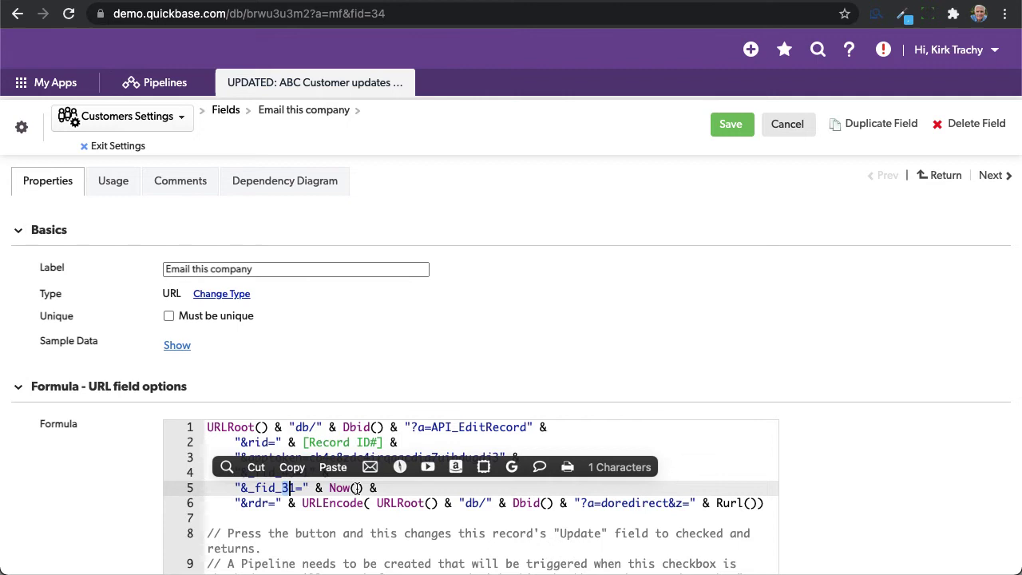
left_click_drag(356, 499, 688, 519)
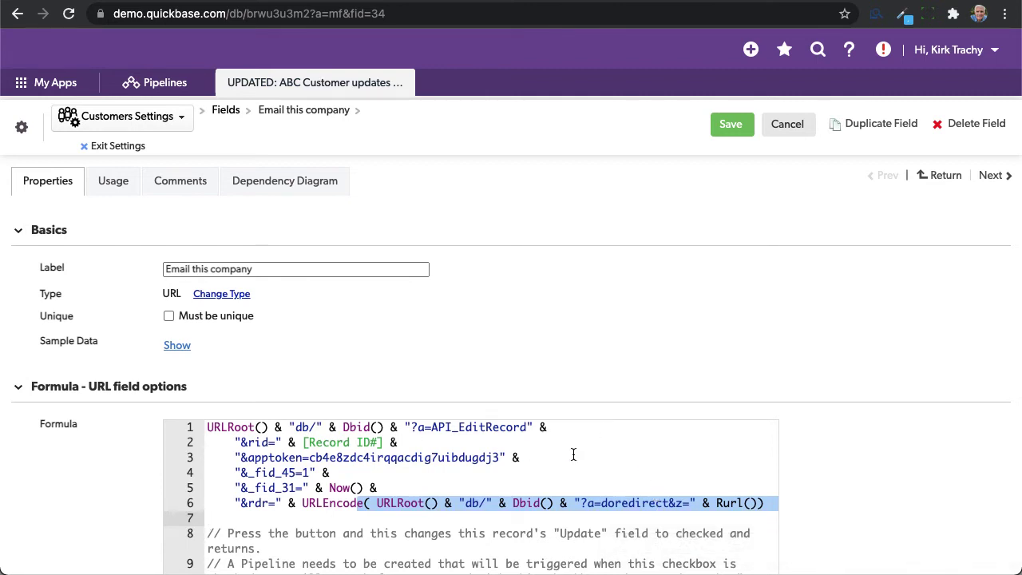
left_click(786, 128)
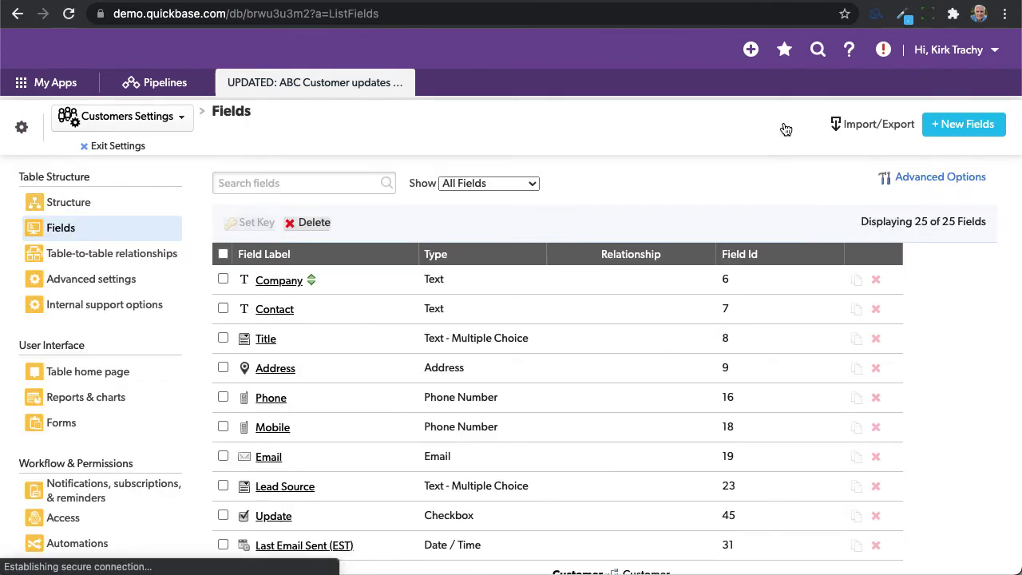
left_click(102, 148)
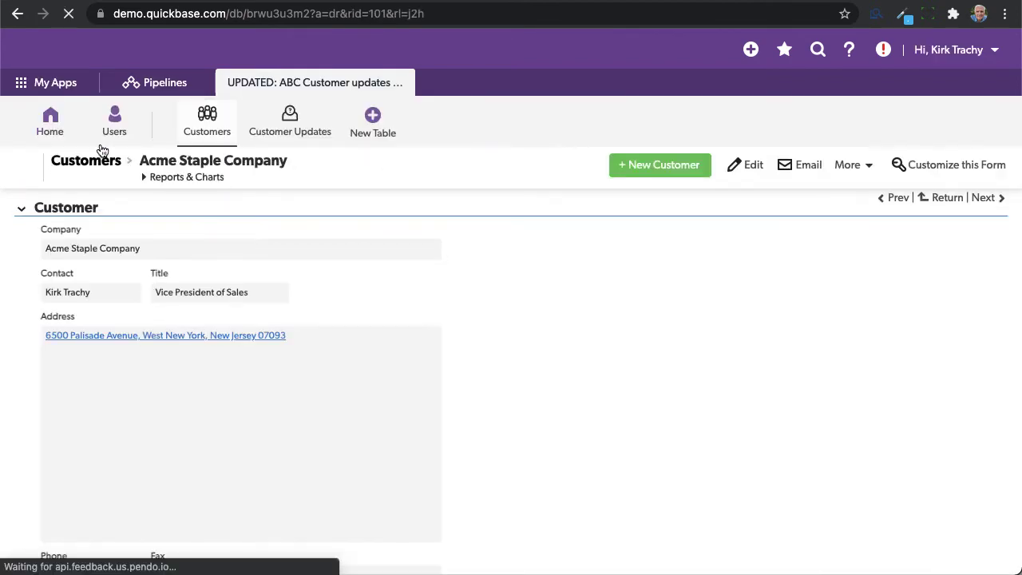
- Open the field properties of the Update Data button in the customer record's Customer Updates section and view its formula
scroll(550, 429, "down", 5)
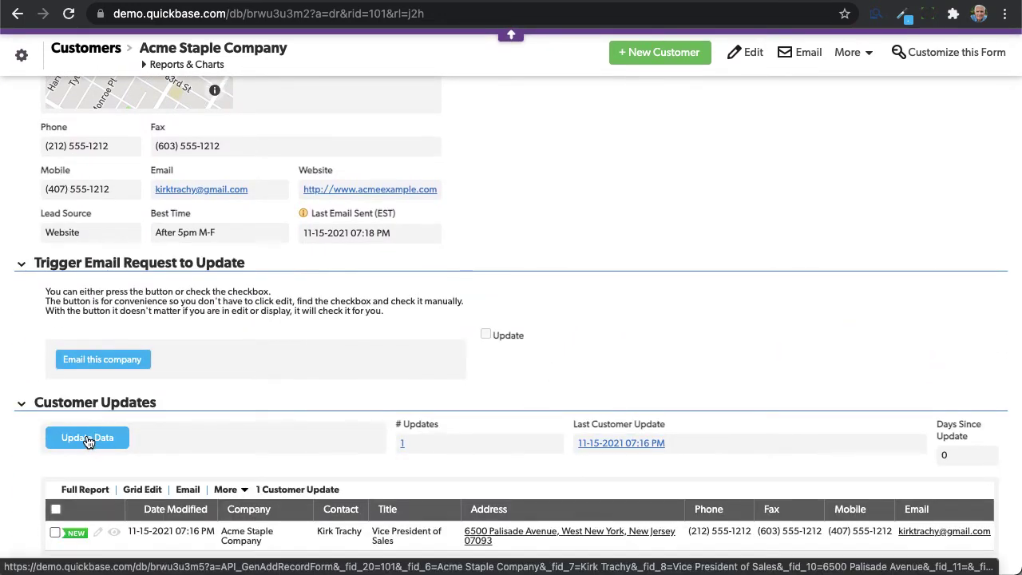
scroll(90, 441, "down", 1)
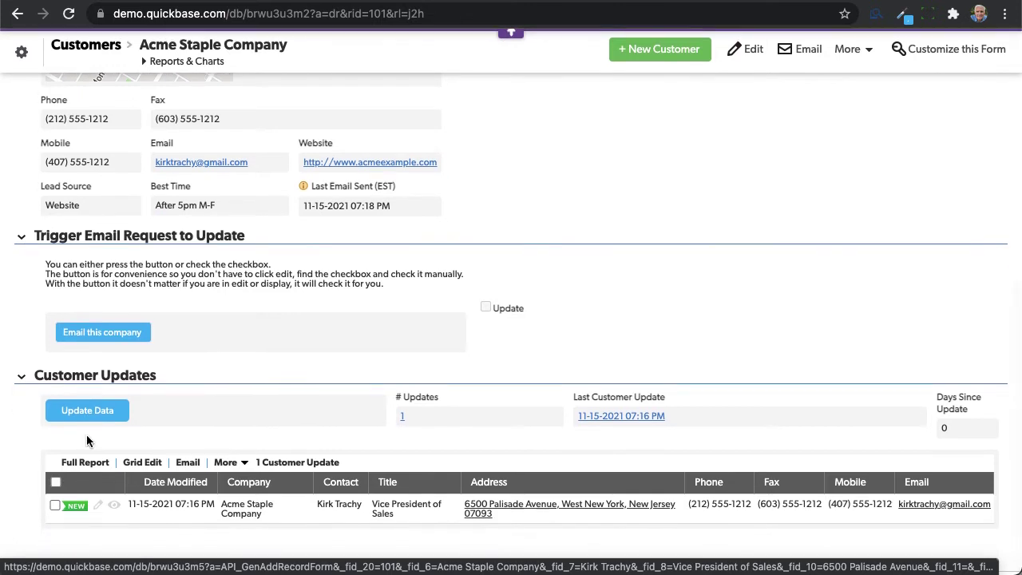
right_click(81, 398)
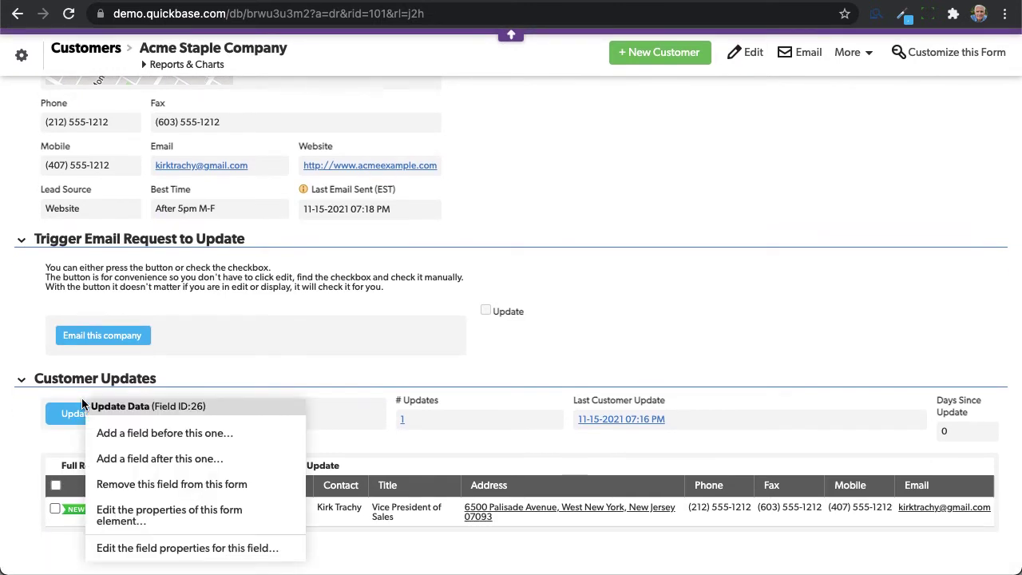
left_click(157, 549)
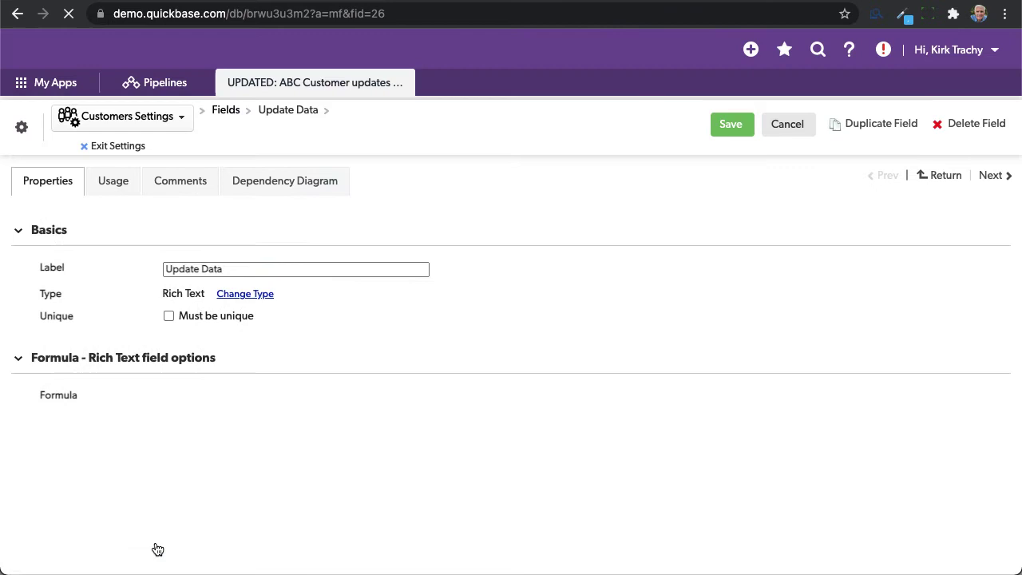
scroll(599, 366, "down", 5)
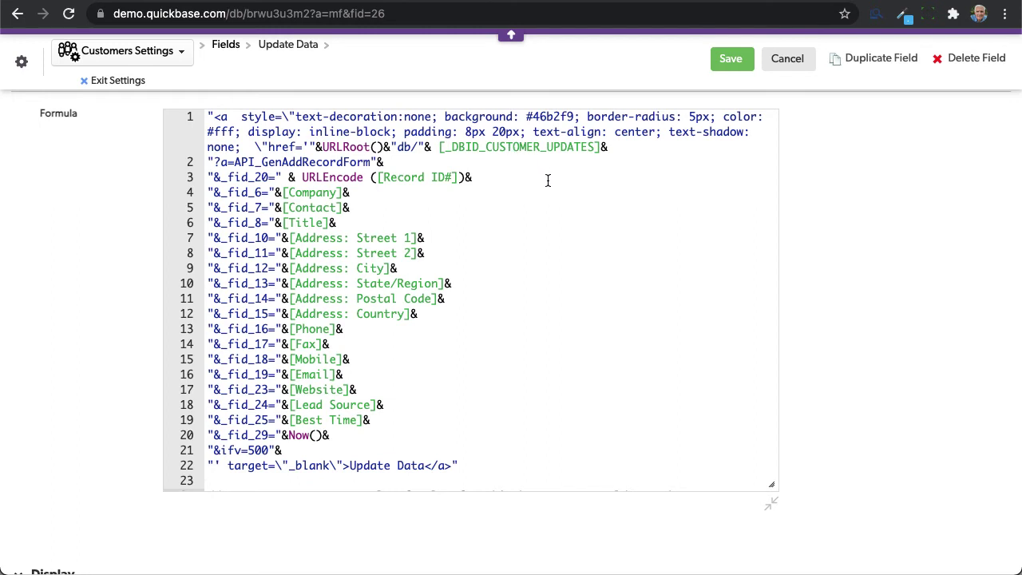
scroll(596, 249, "up", 1)
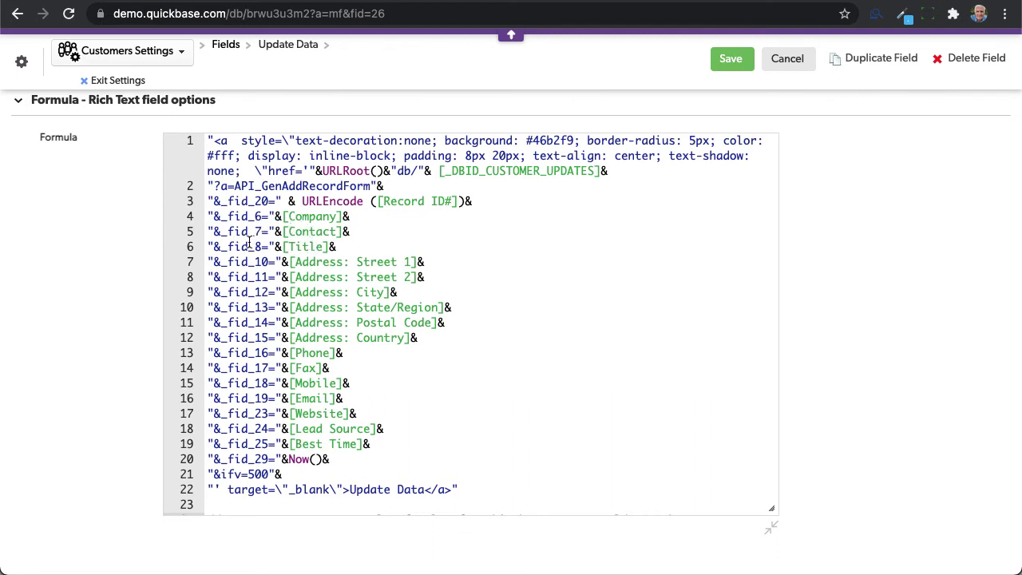
- Highlight the [_DBID_CUSTOMER_UPDATES] table reference and the API_GenAddRecordForm call in the Update Data formula to examine them
left_click_drag(440, 171, 602, 171)
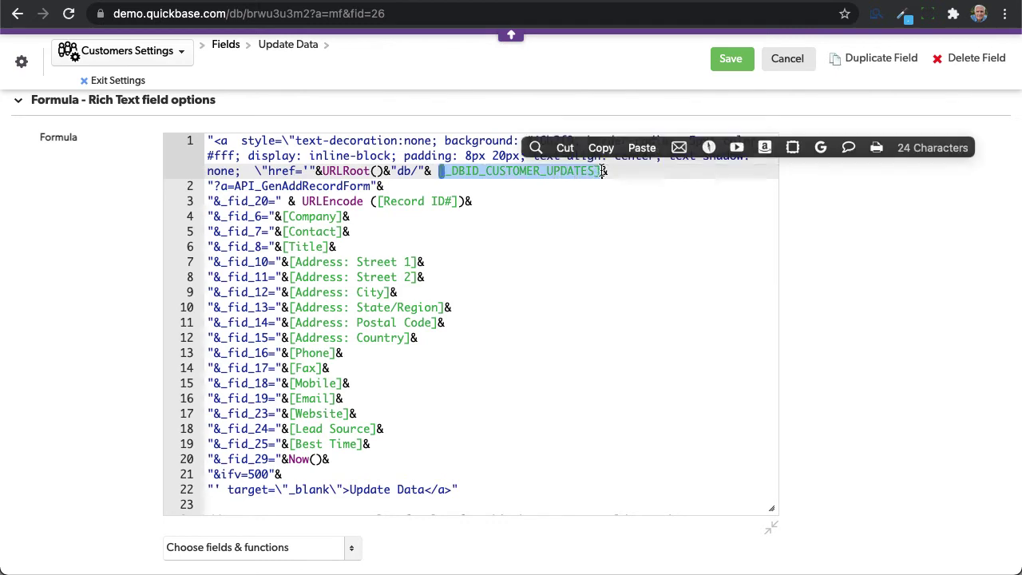
left_click(600, 264)
left_click_drag(262, 185, 366, 185)
left_click(444, 170)
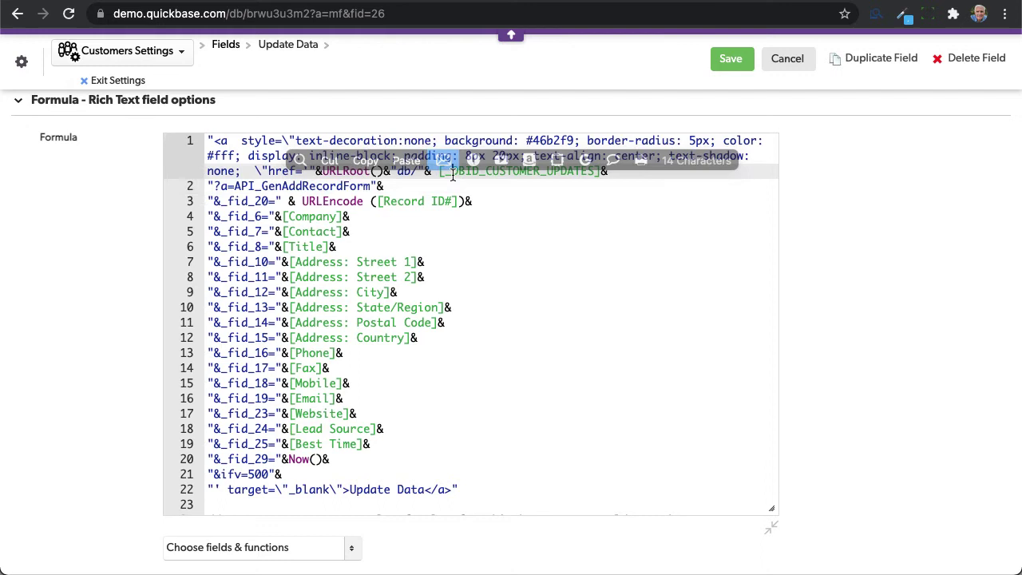
left_click_drag(444, 171, 575, 171)
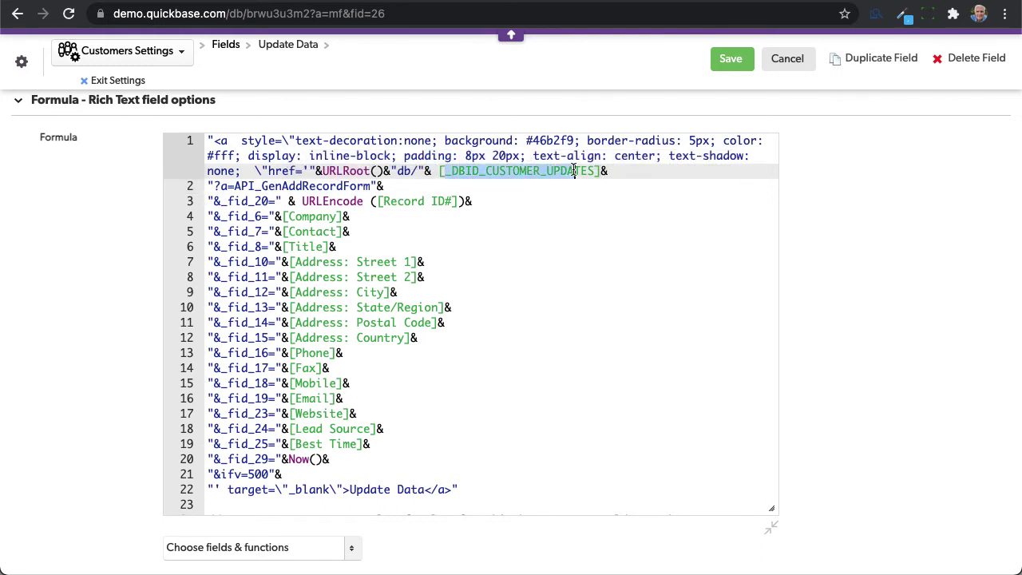
left_click(548, 272)
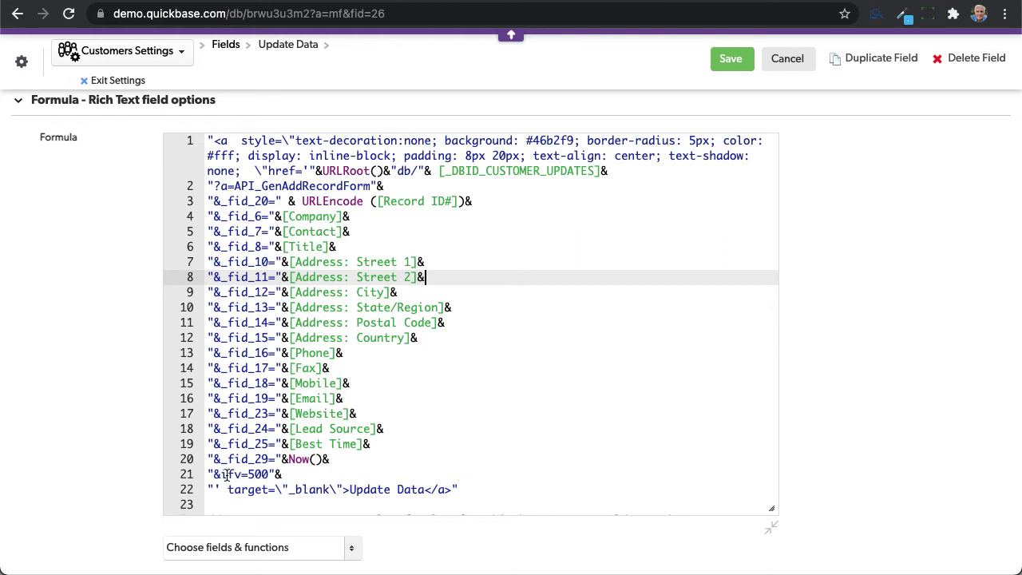
- Examine the ifv=500 parameter and the 8px 20px button padding in the Update Data formula
left_click_drag(209, 474, 270, 474)
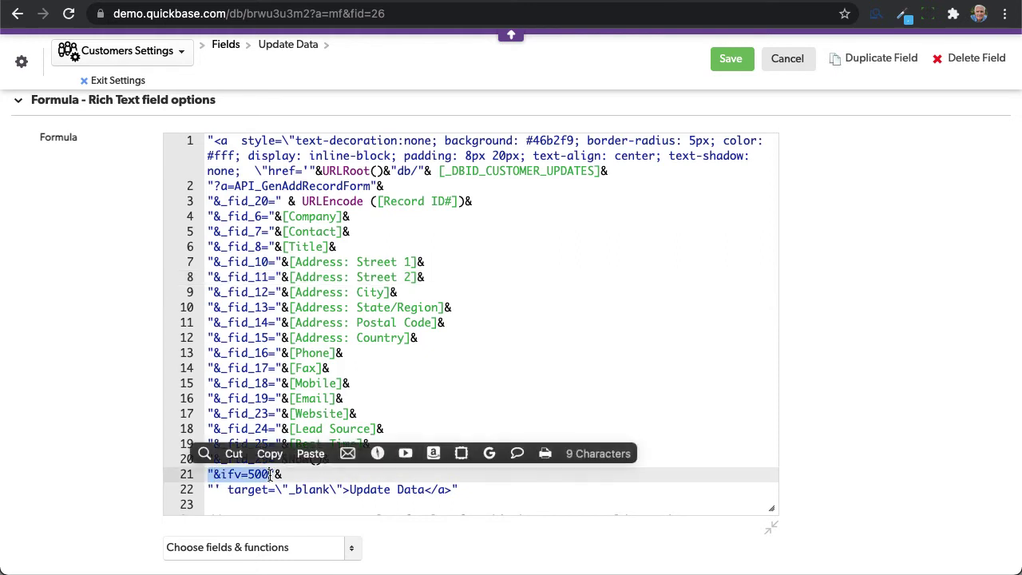
left_click(661, 404)
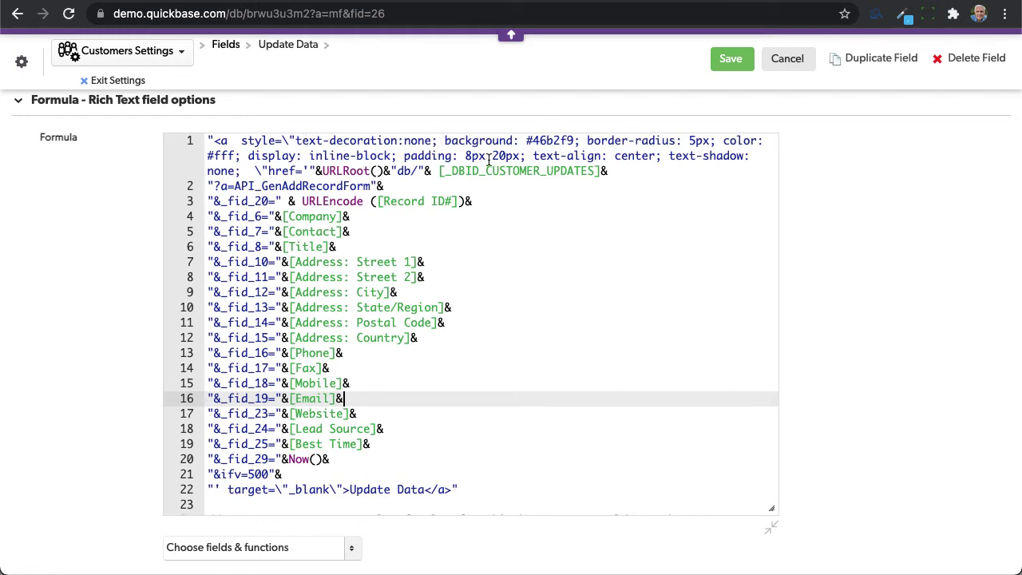
left_click_drag(465, 156, 520, 156)
left_click(627, 292)
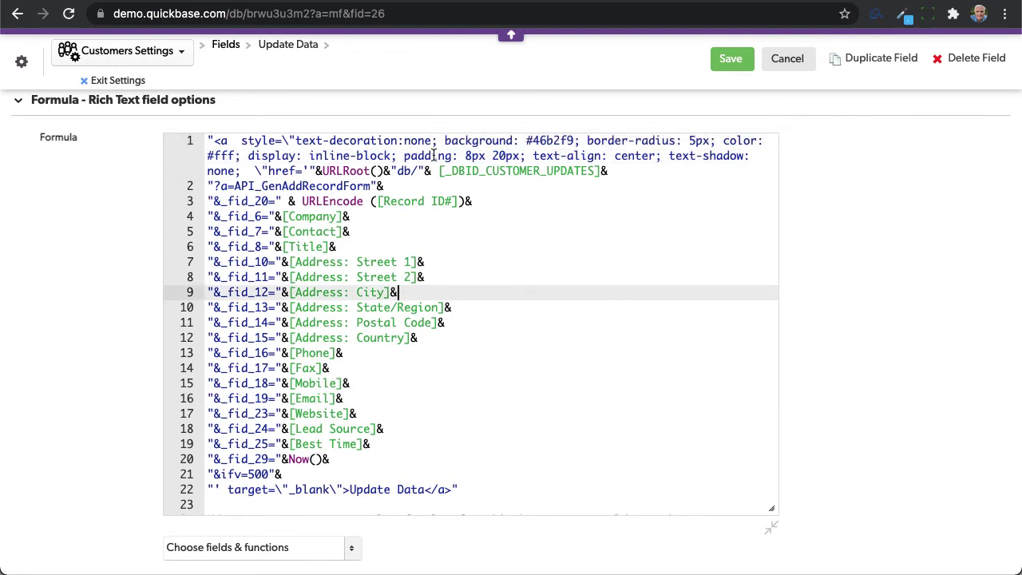
- Switch to the mail app, open the update form from the email's Update Data button, look through its prefilled fields and close it
key("super+Tab")
key("super+Tab")
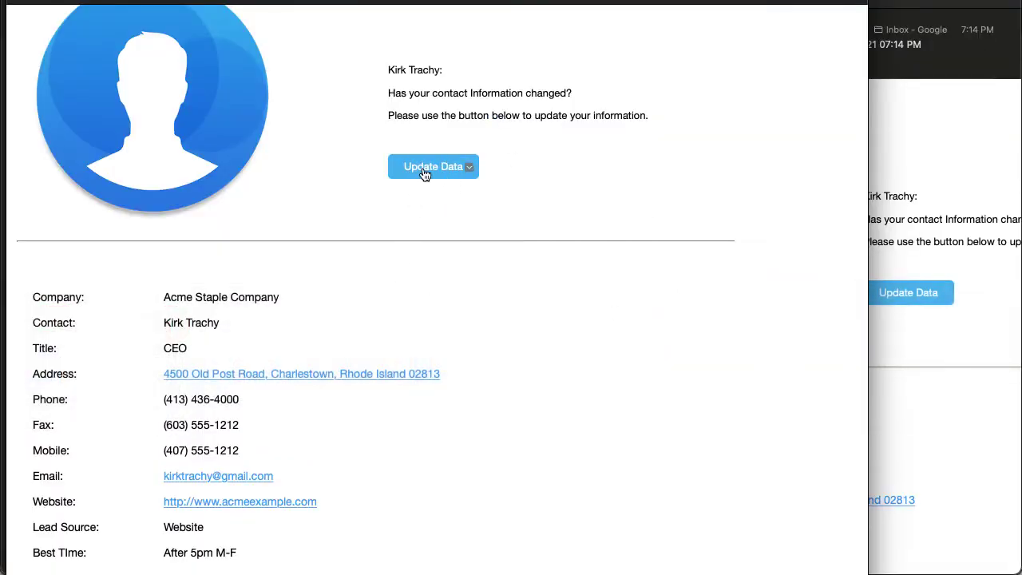
mouse_move(426, 175)
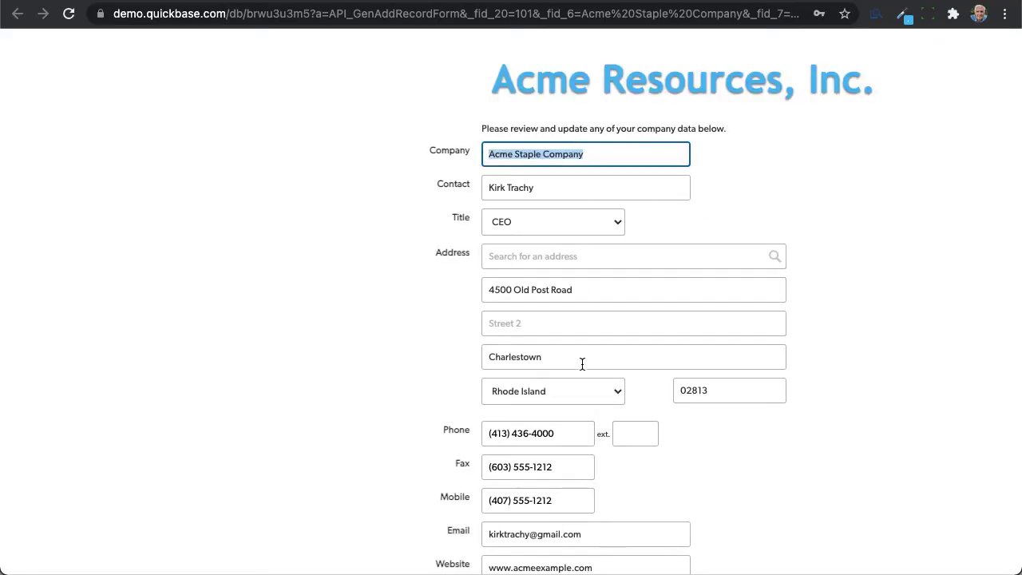
scroll(582, 364, "down", 2)
scroll(582, 361, "up", 2)
key("super+w")
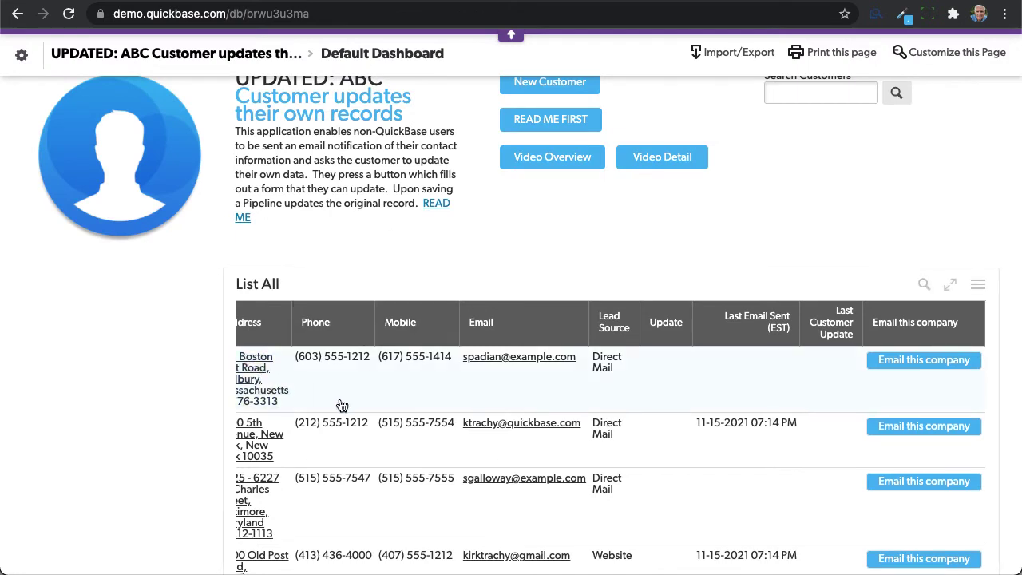
- Open the first customer in the dashboard's List All report and review the record's email trigger and Customer Updates sections
scroll(342, 406, "left", 5)
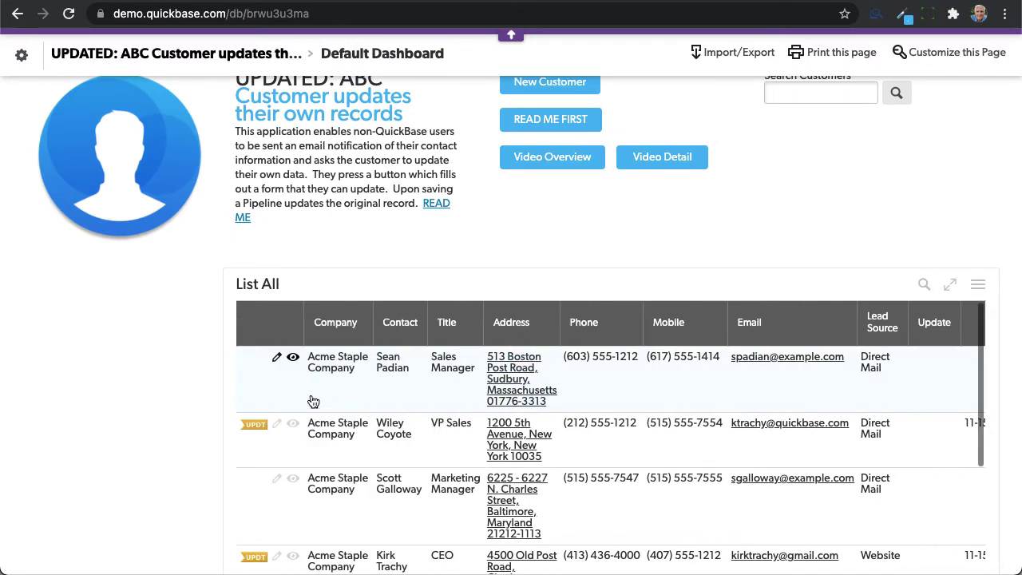
left_click(293, 358)
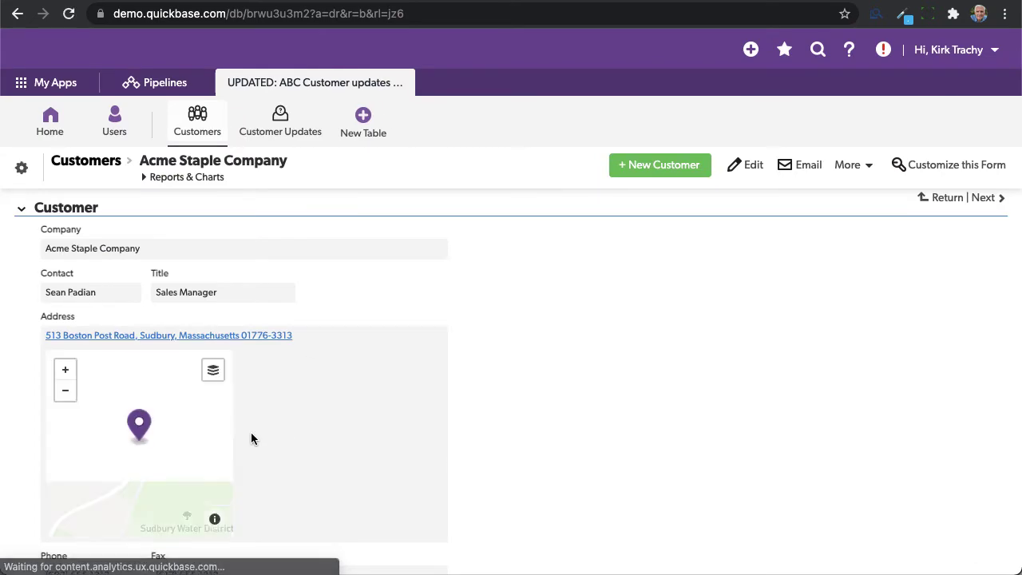
scroll(251, 437, "down", 5)
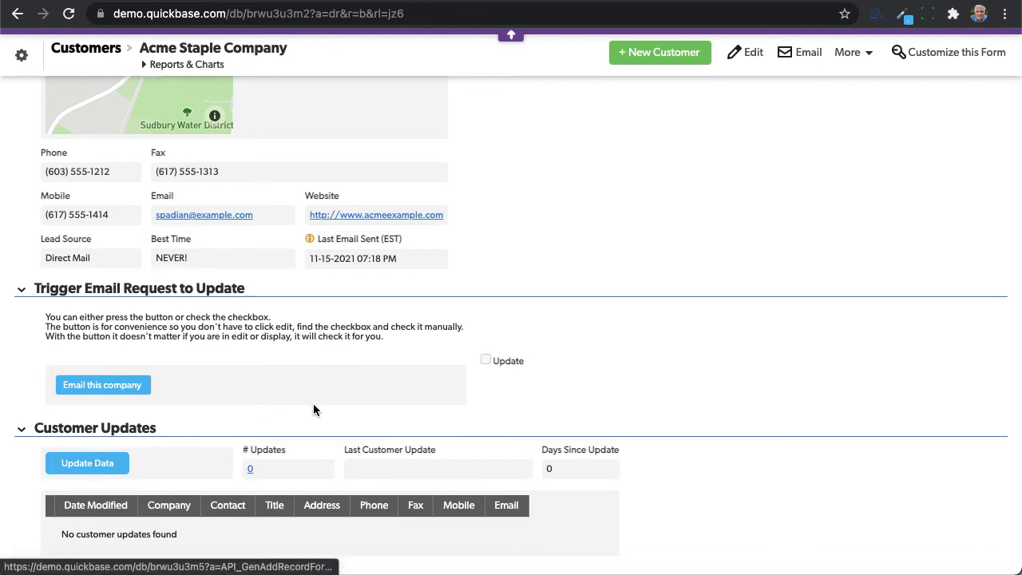
scroll(313, 408, "down", 1)
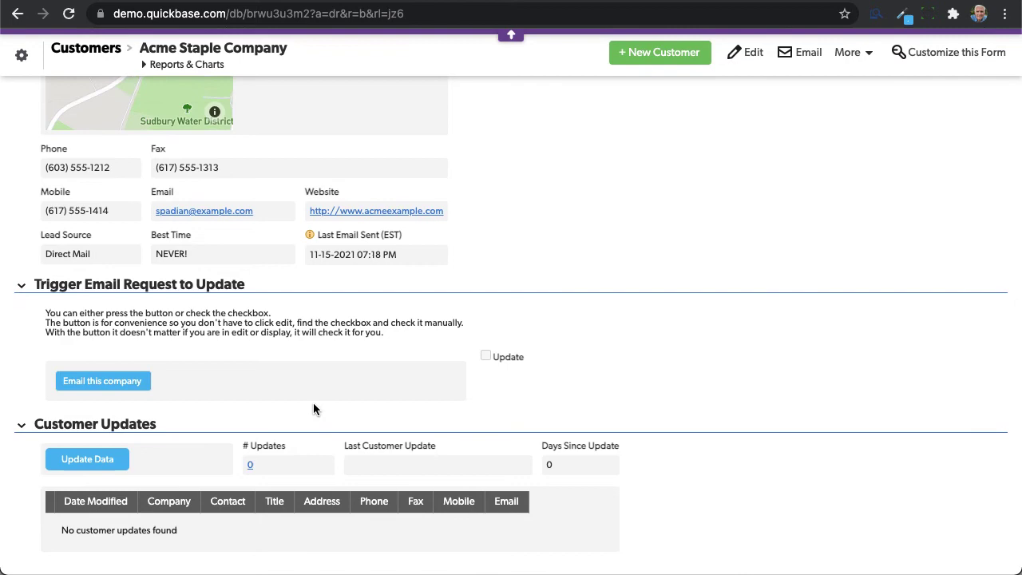
- Go to the Customers table's notification settings and open the Notify Customers to Update HTML Version email
scroll(313, 409, "up", 5)
left_click(20, 168)
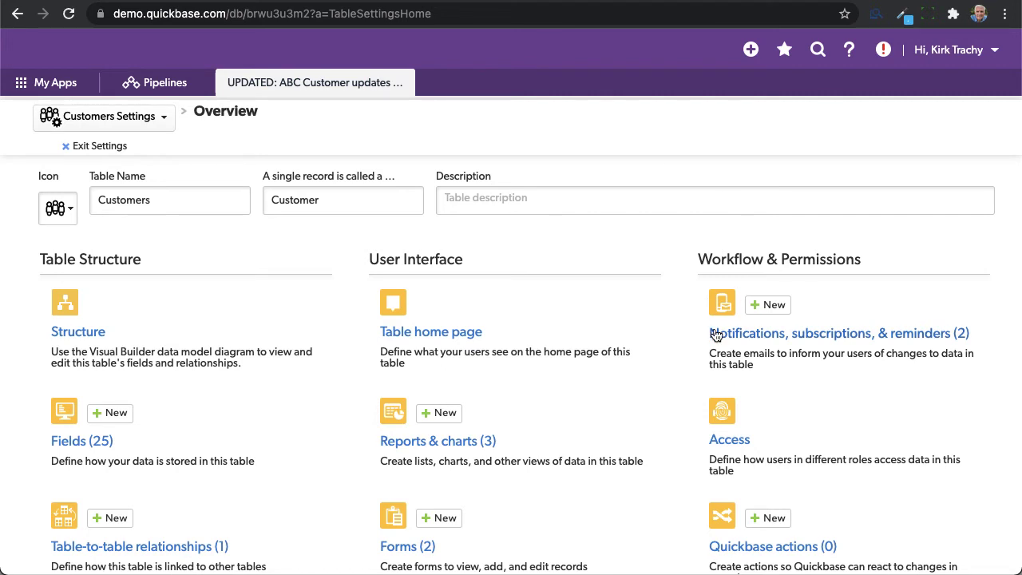
left_click(769, 335)
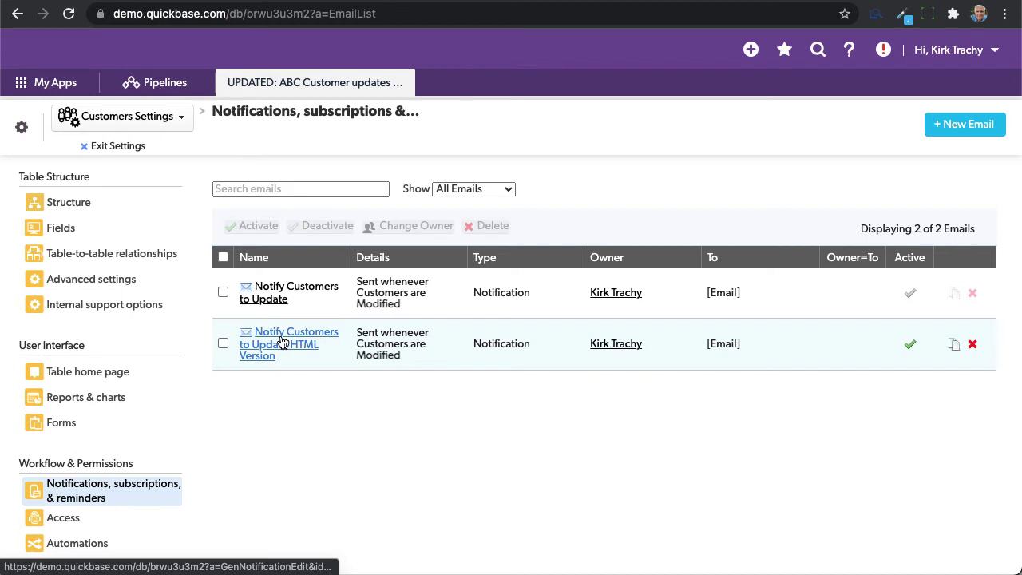
left_click(282, 342)
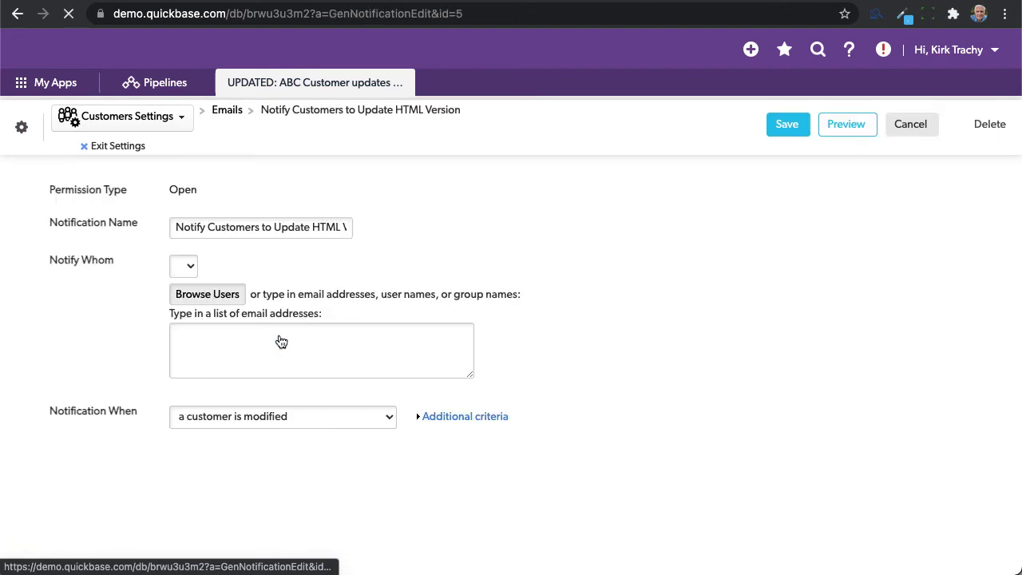
- Enlarge the notification's custom message box and read through its HTML tables, from the Update Data marker to the contact field labels
scroll(584, 449, "down", 10)
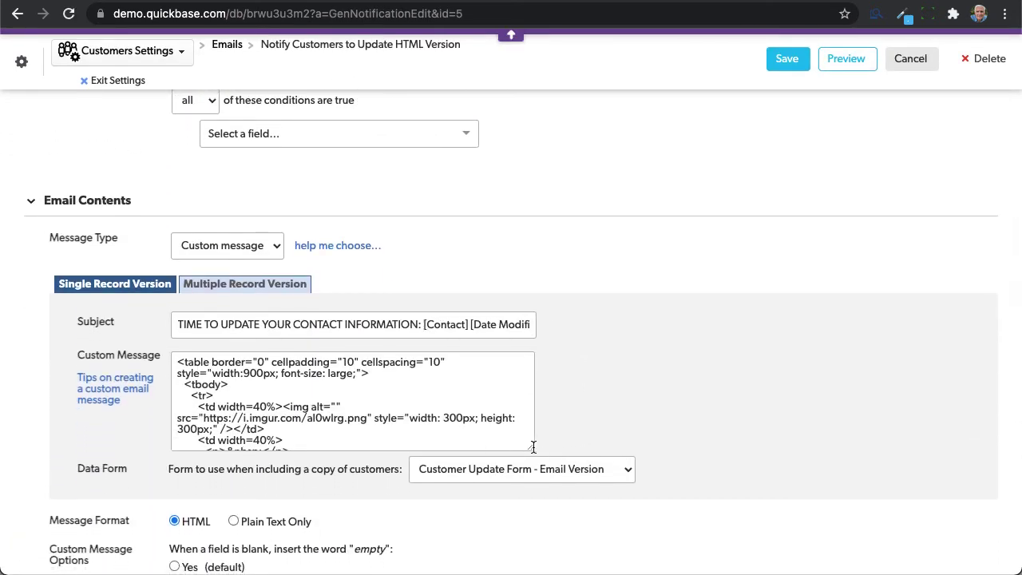
left_click_drag(533, 450, 822, 574)
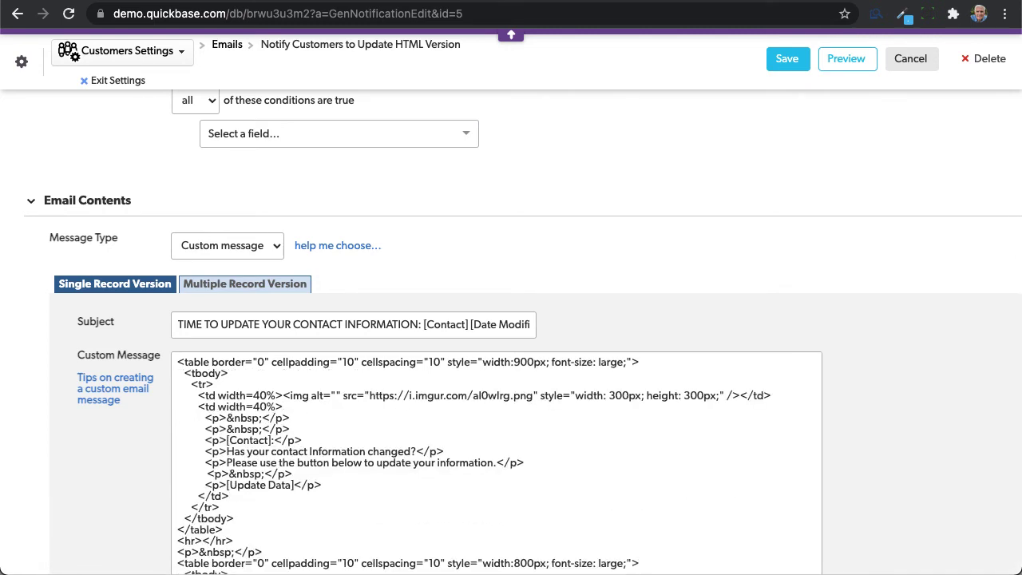
scroll(427, 474, "down", 3)
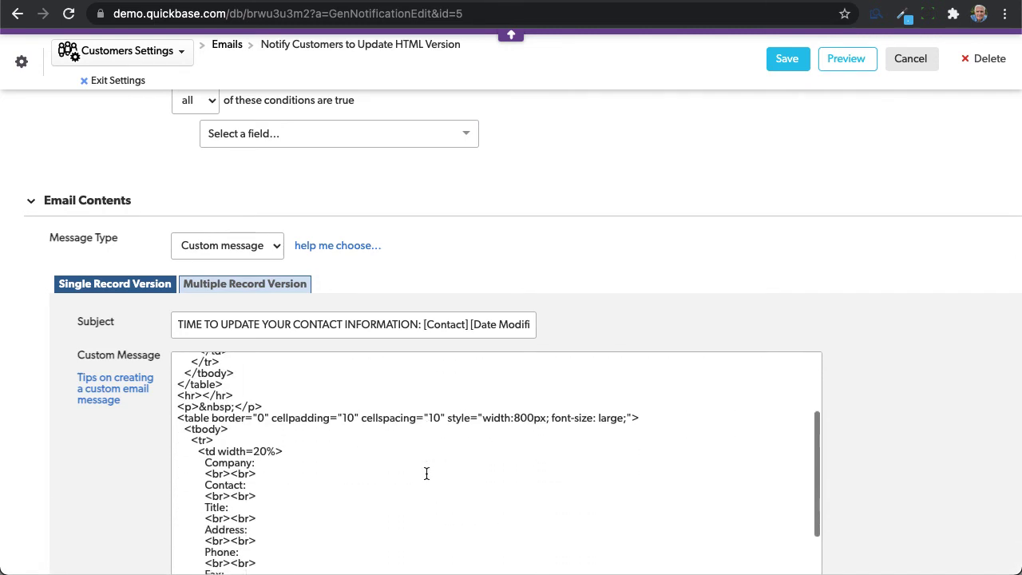
scroll(254, 476, "down", 5)
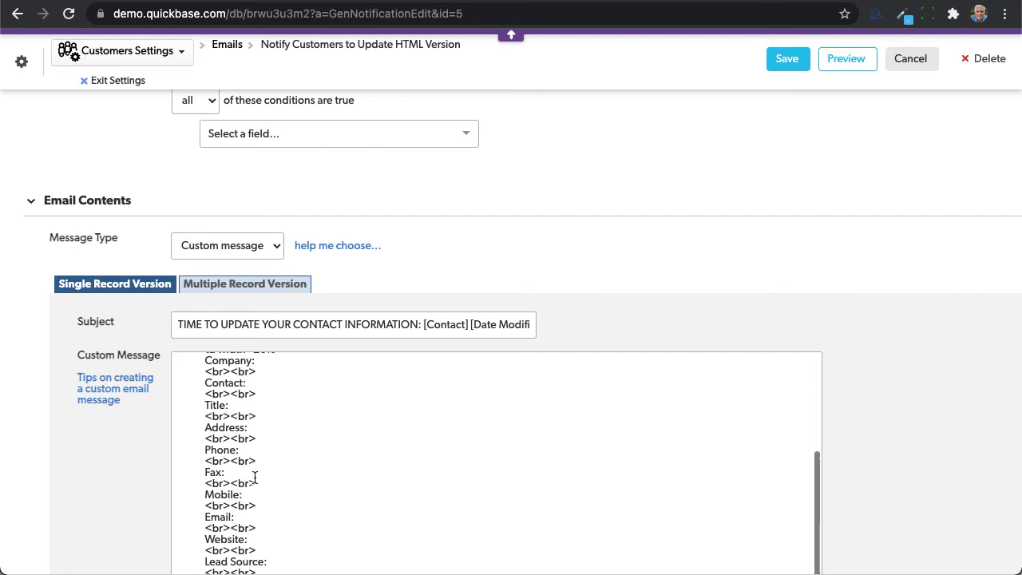
scroll(253, 477, "up", 10)
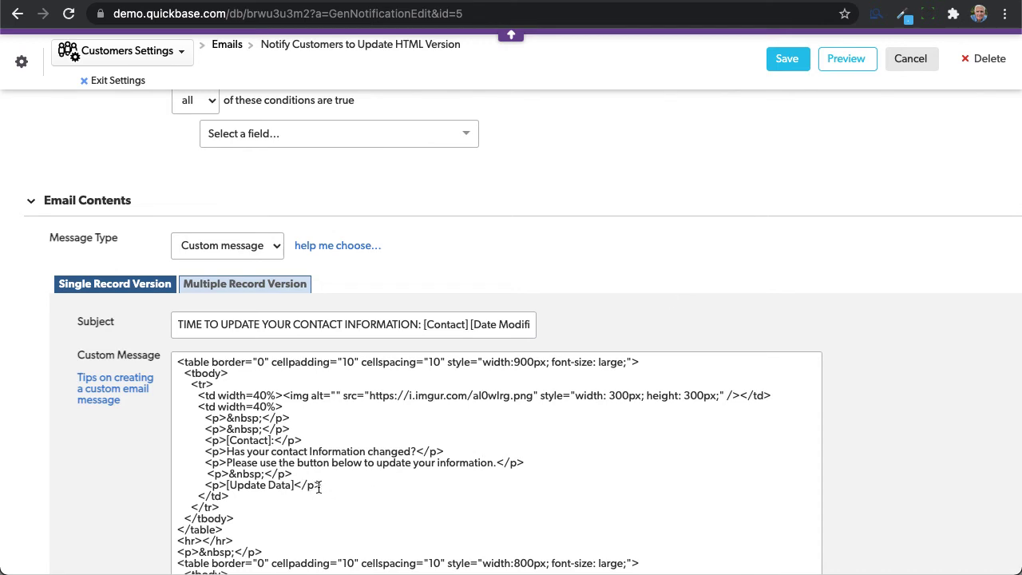
- Highlight the [Update Data] marker, search the fields and markers list for "update" to locate Update Data, and cancel editing the notification
left_click_drag(227, 485, 295, 488)
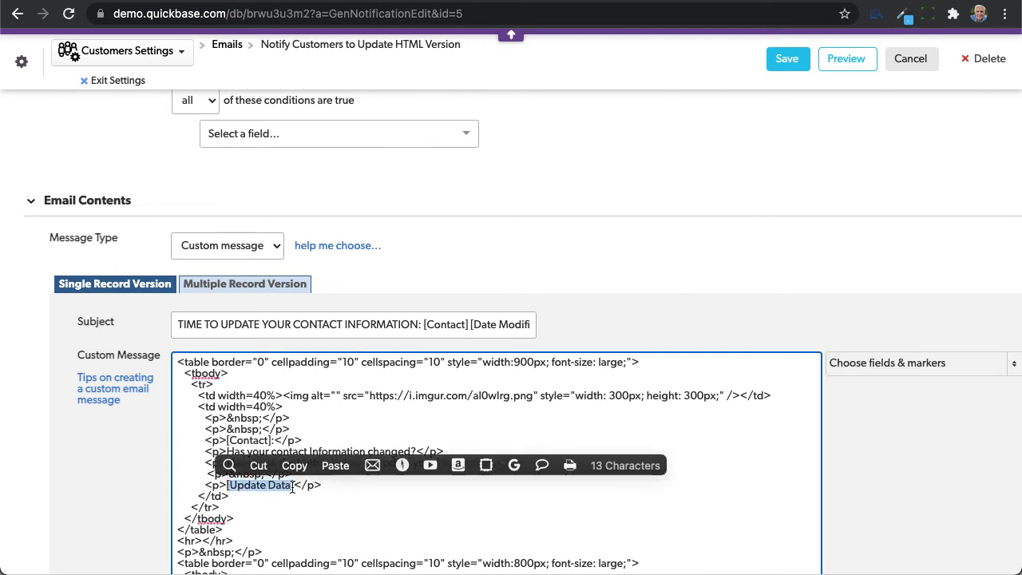
left_click(909, 370)
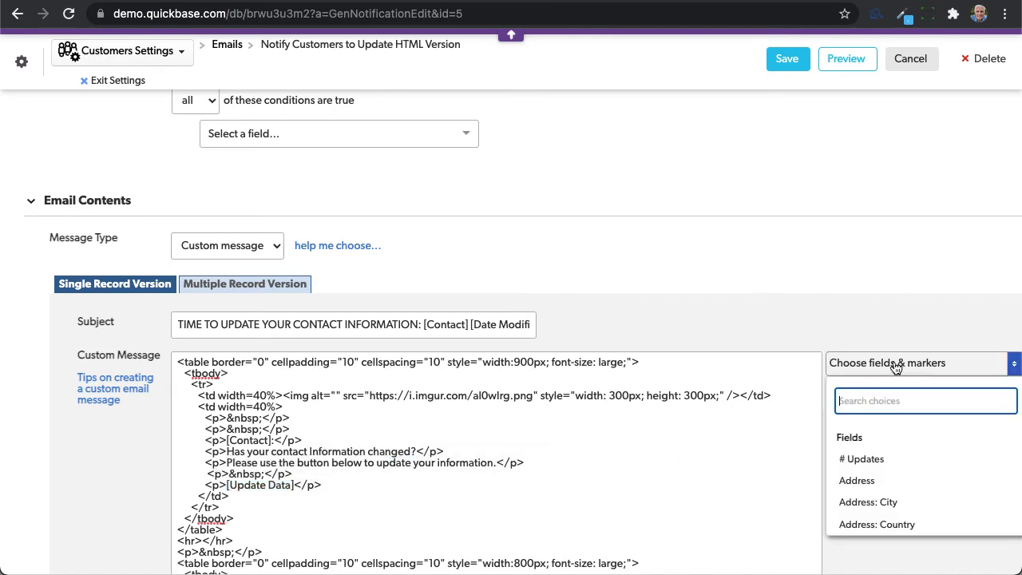
type("up")
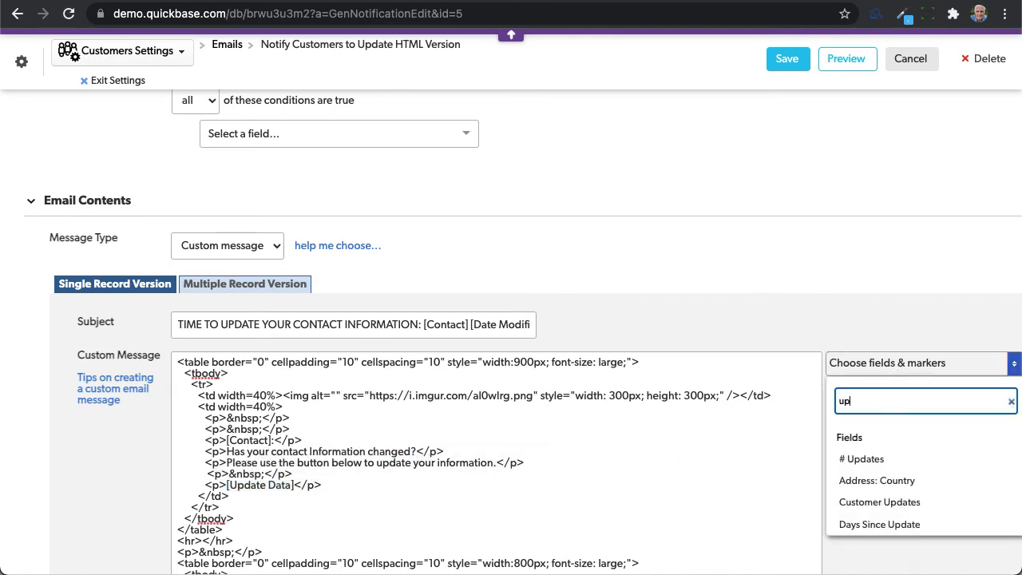
type("dae")
key("BackSpace")
type("d")
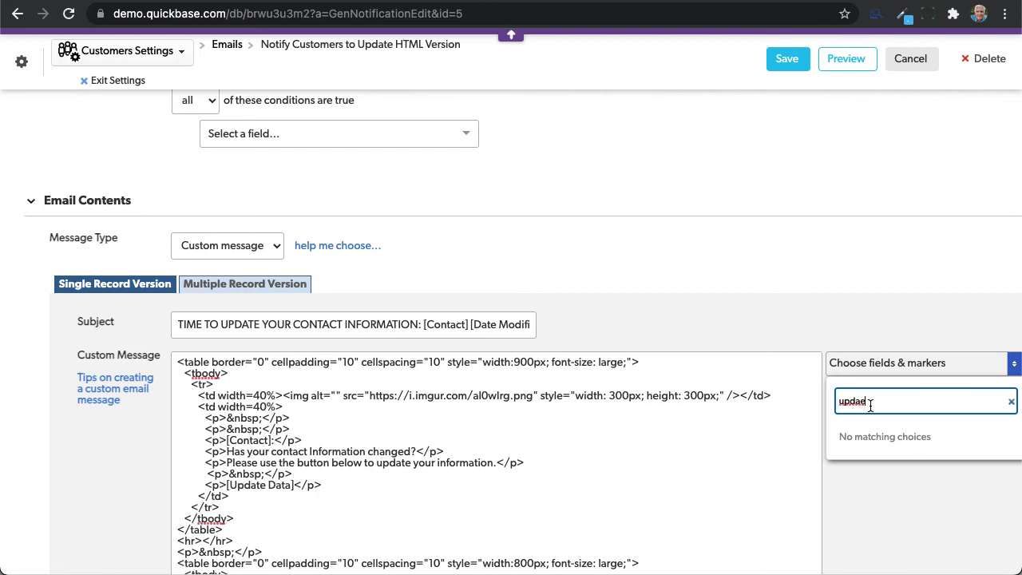
key("BackSpace")
type("te")
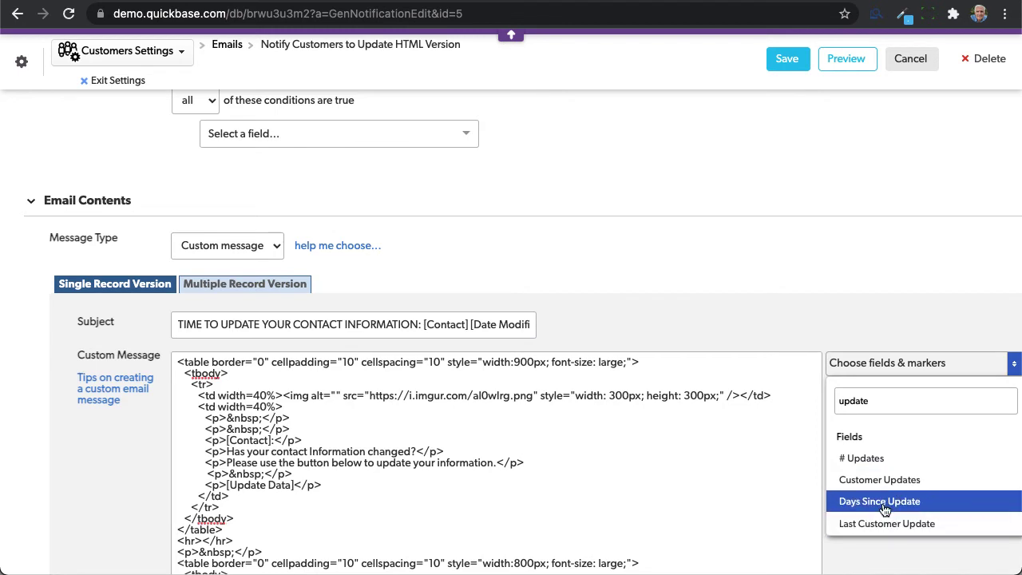
scroll(884, 507, "down", 1)
scroll(884, 509, "down", 1)
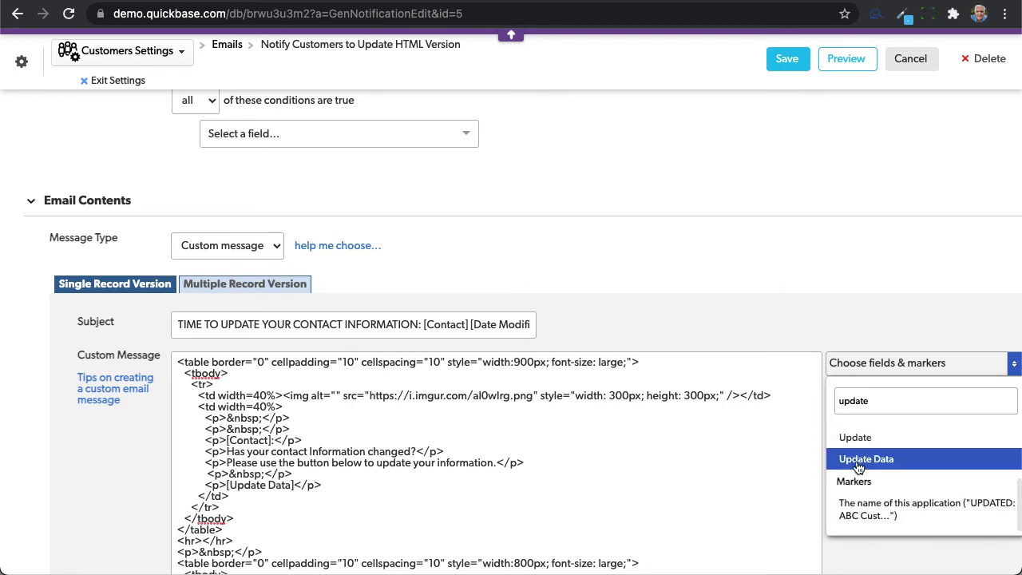
left_click(908, 62)
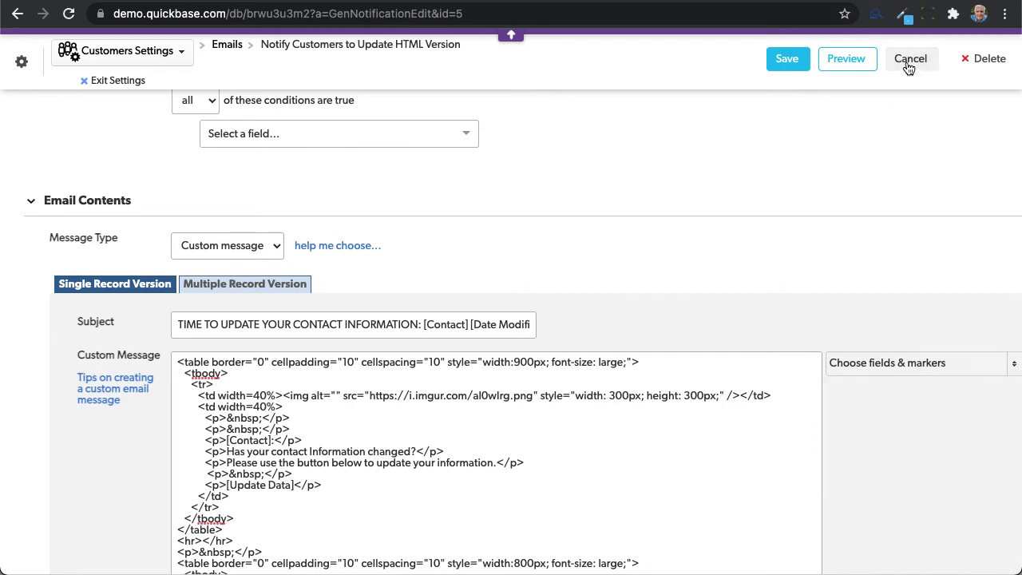
- Switch to the Step One and Step Two pipelines and reload both pages
left_click(451, 187)
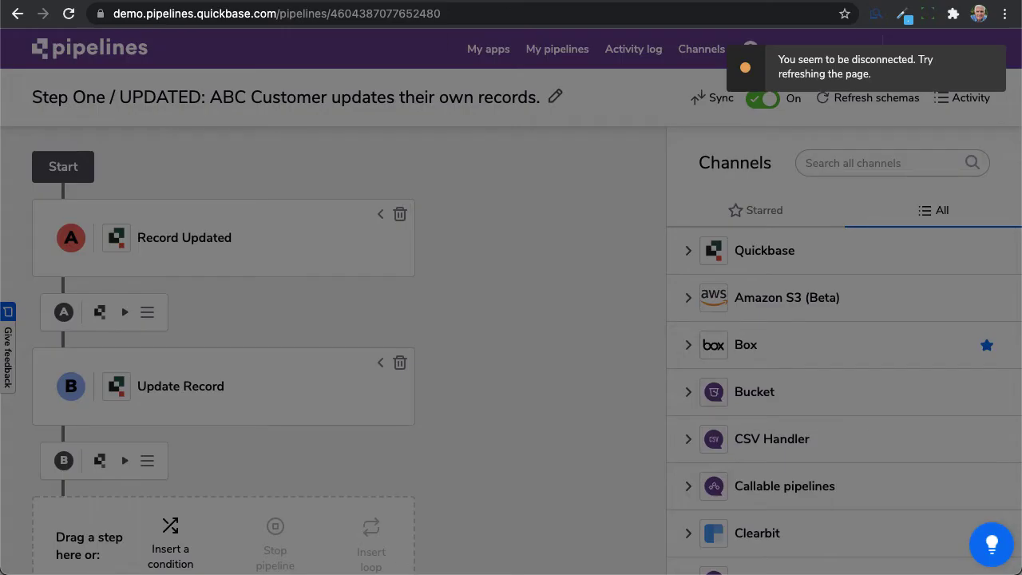
left_click(68, 13)
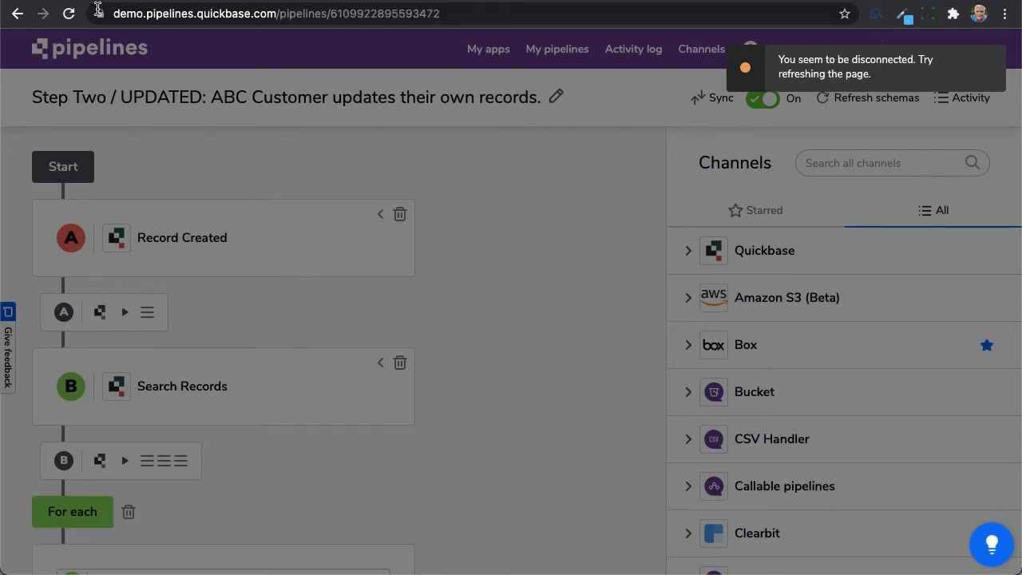
left_click(67, 16)
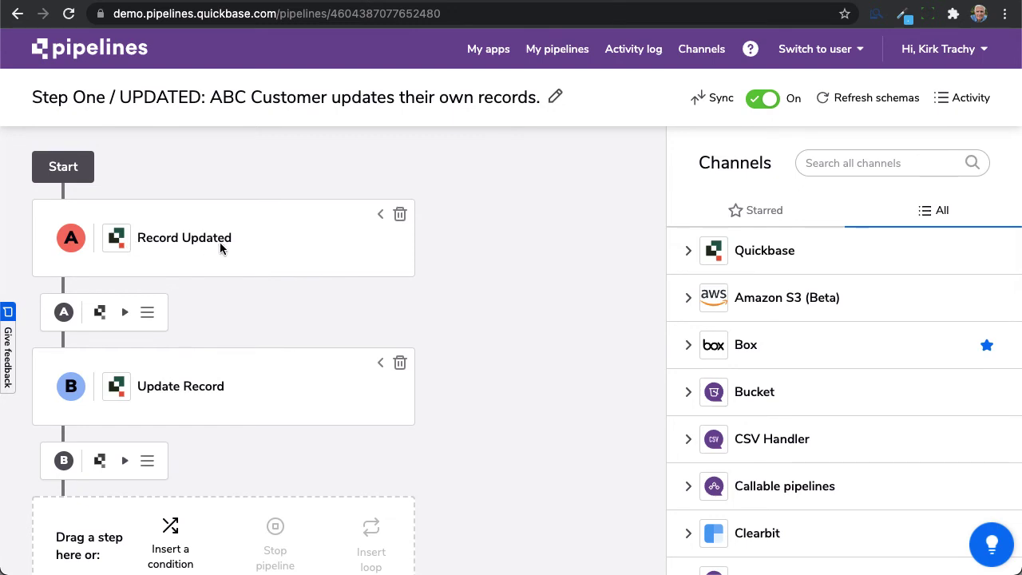
- Expand Step One's Record Updated trigger and review its account, table, trigger fields and query condition
left_click(380, 215)
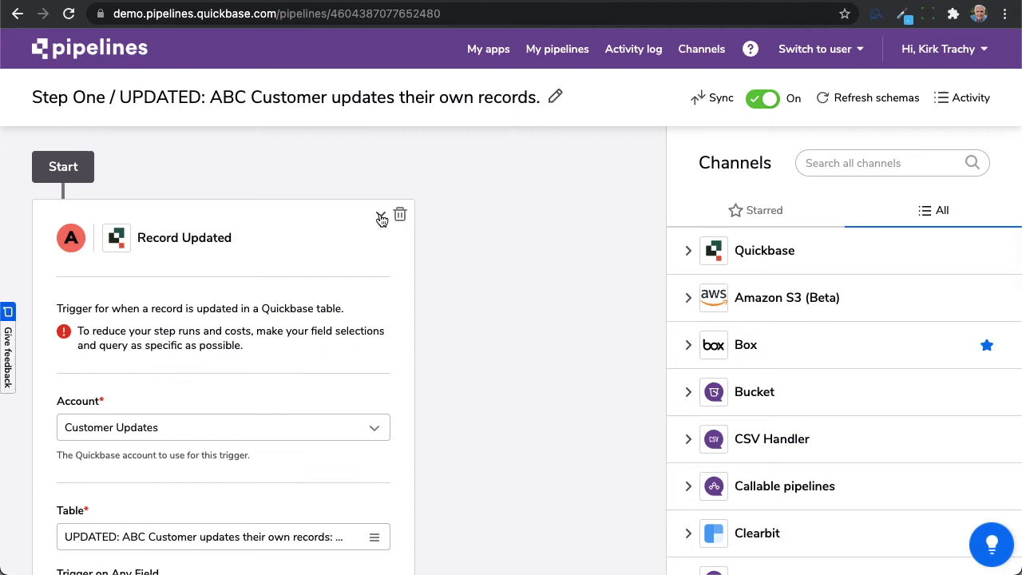
scroll(288, 247, "down", 3)
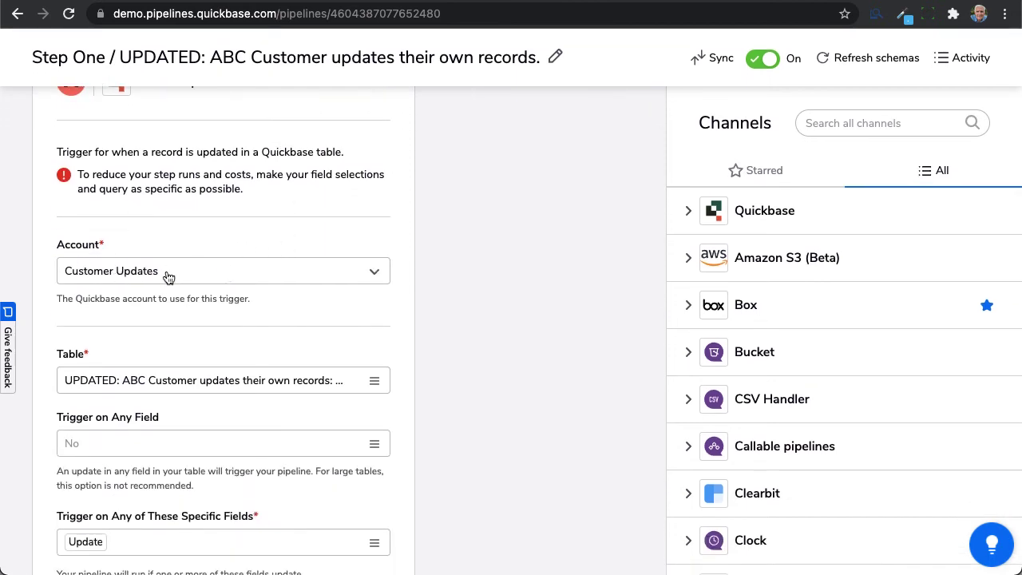
scroll(208, 275, "down", 2)
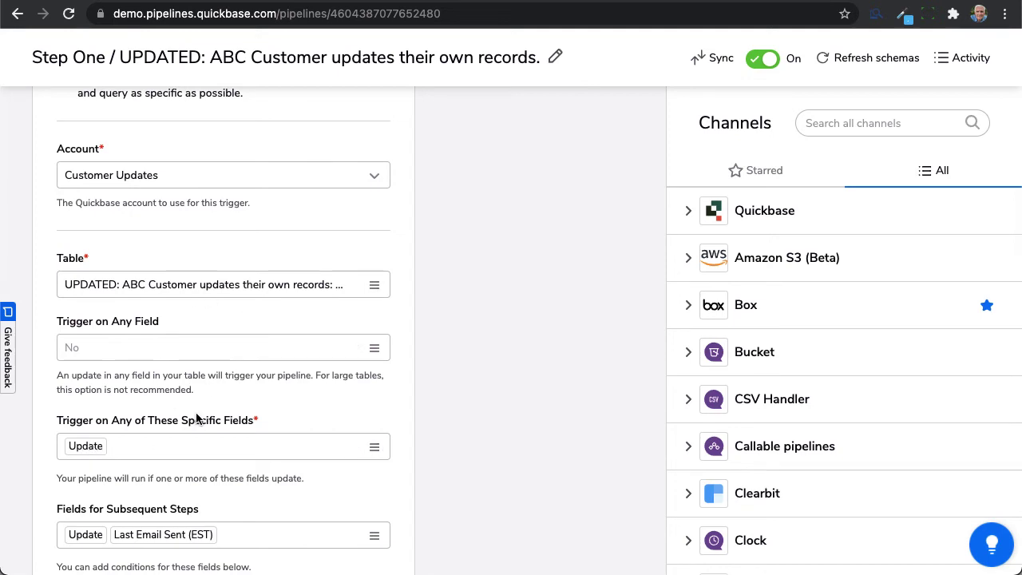
scroll(195, 411, "down", 1)
scroll(190, 400, "down", 5)
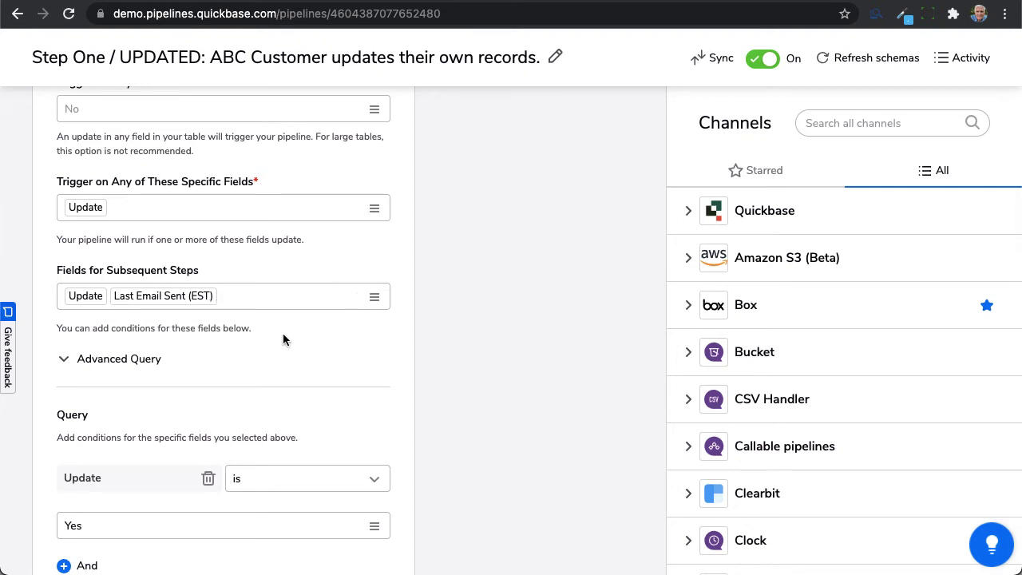
scroll(283, 340, "down", 5)
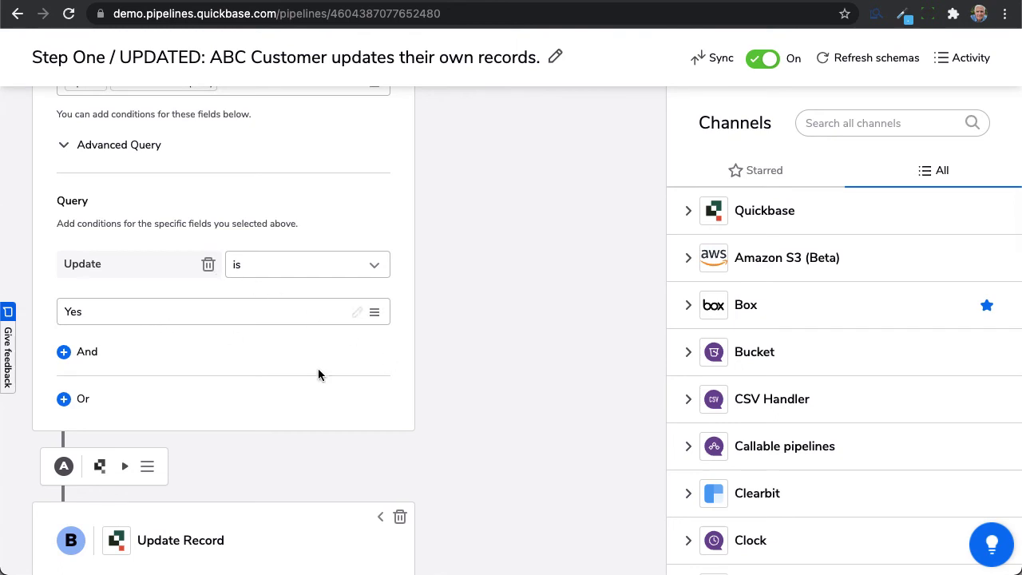
scroll(307, 384, "down", 1)
scroll(303, 392, "down", 5)
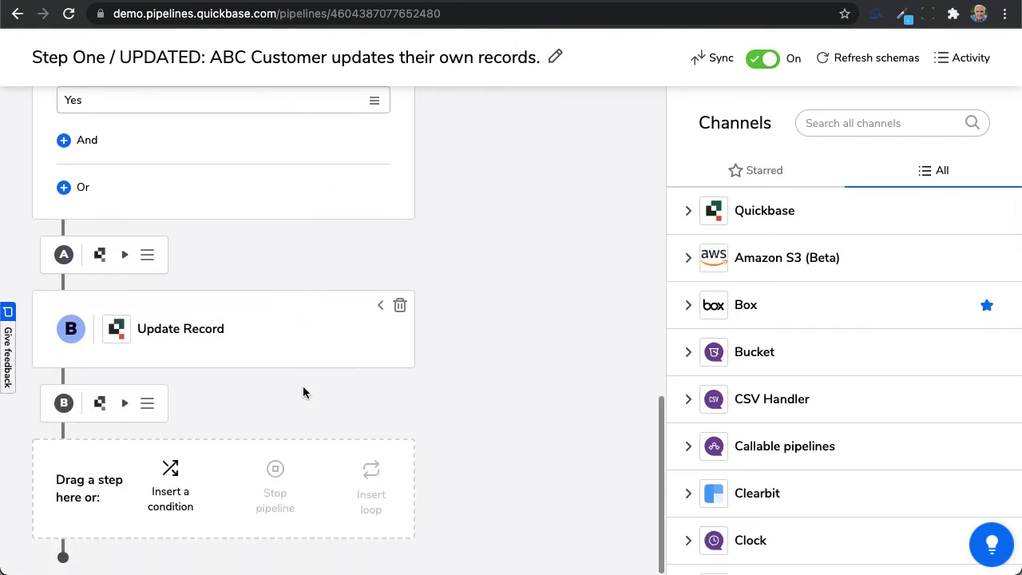
- Expand Step One's Update Record step and examine its target record and the Last Email Sent (EST) and Update field mappings
left_click(380, 305)
left_click(377, 305)
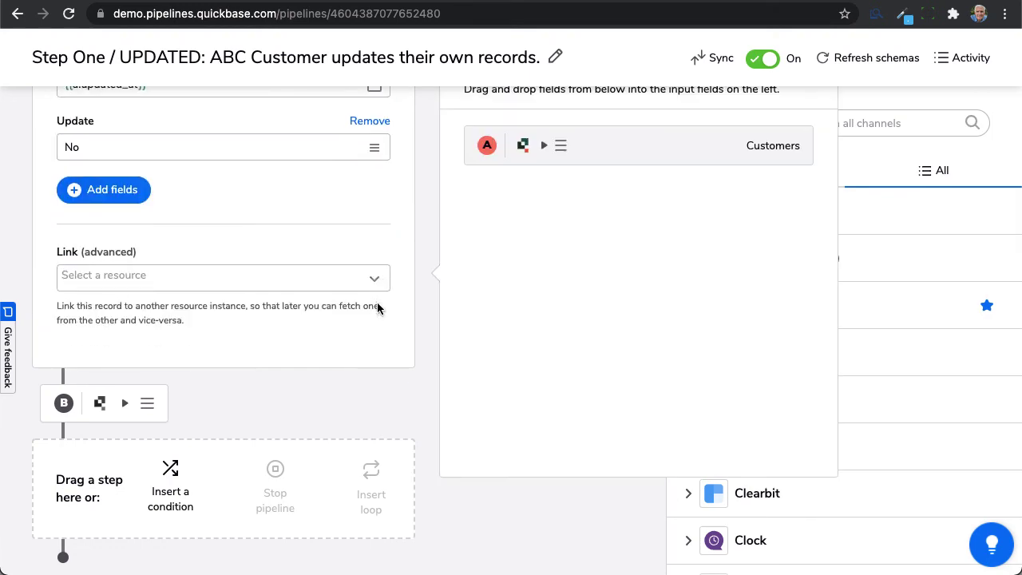
scroll(276, 217, "up", 10)
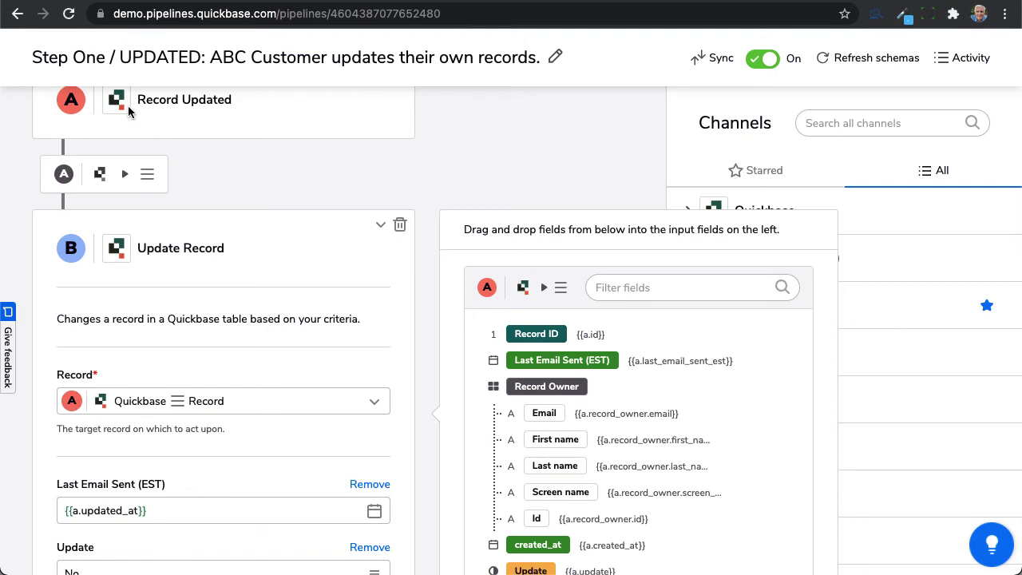
scroll(323, 239, "down", 5)
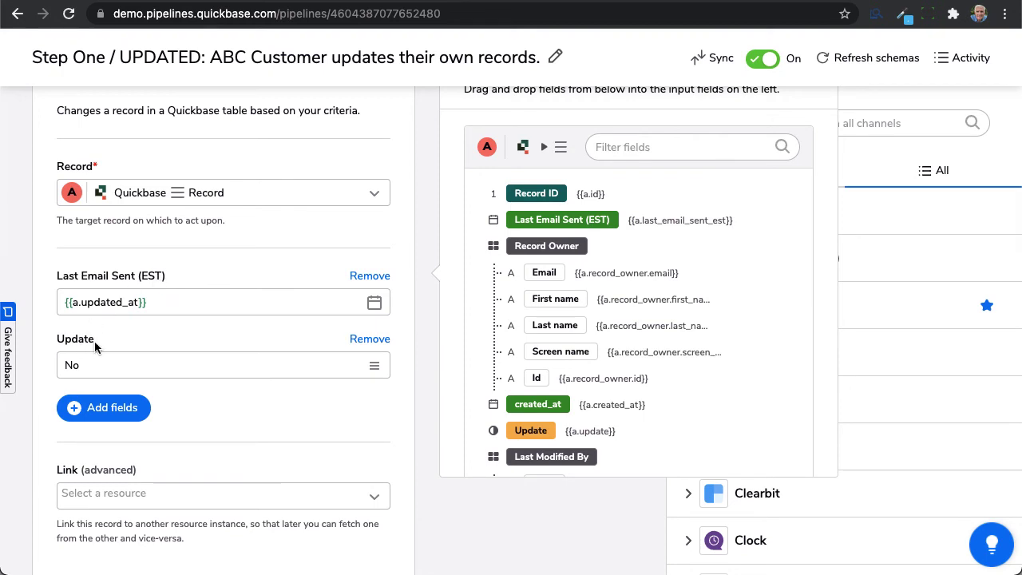
left_click(73, 303)
left_click_drag(73, 305, 79, 305)
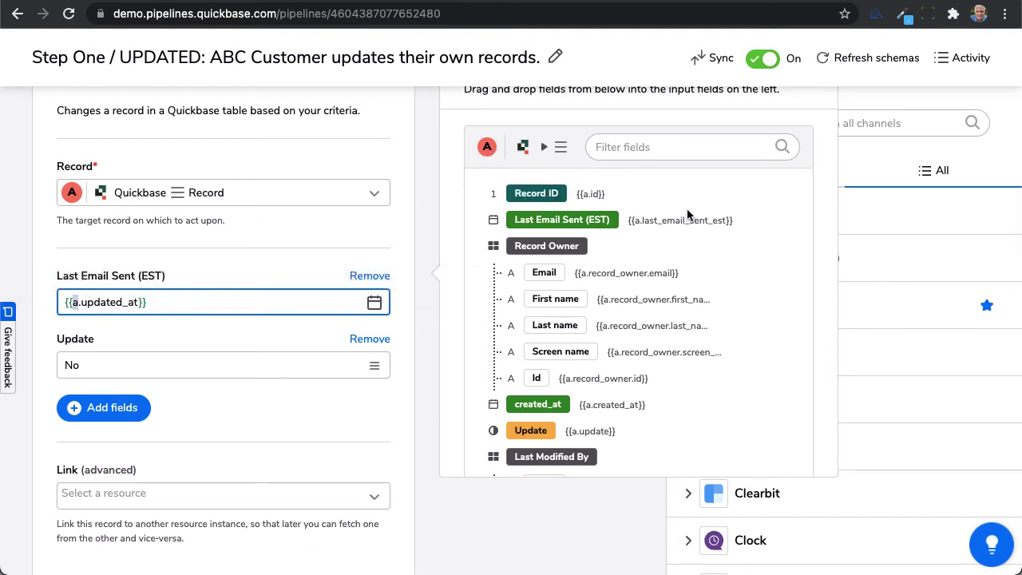
scroll(668, 351, "down", 3)
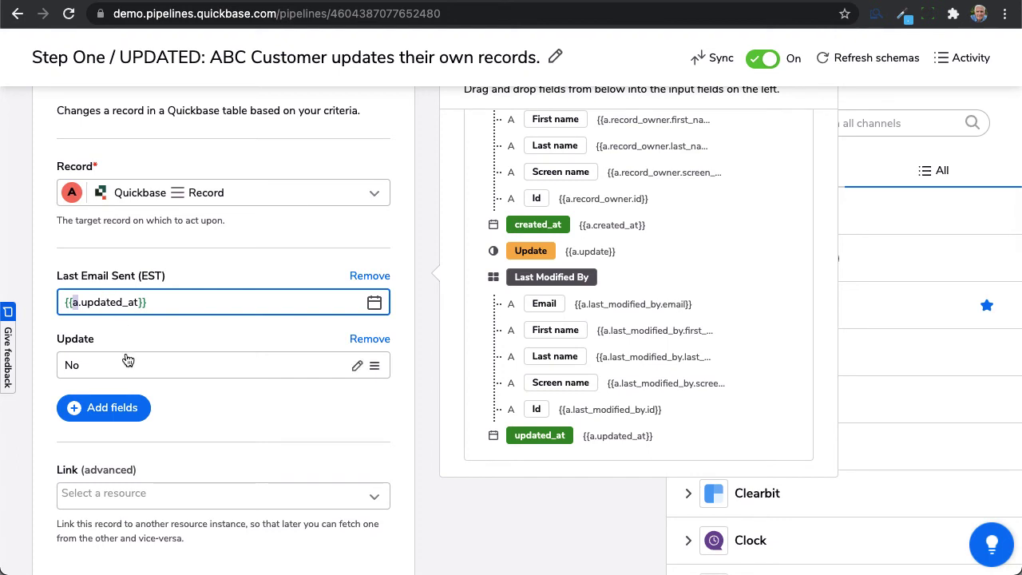
left_click(86, 366)
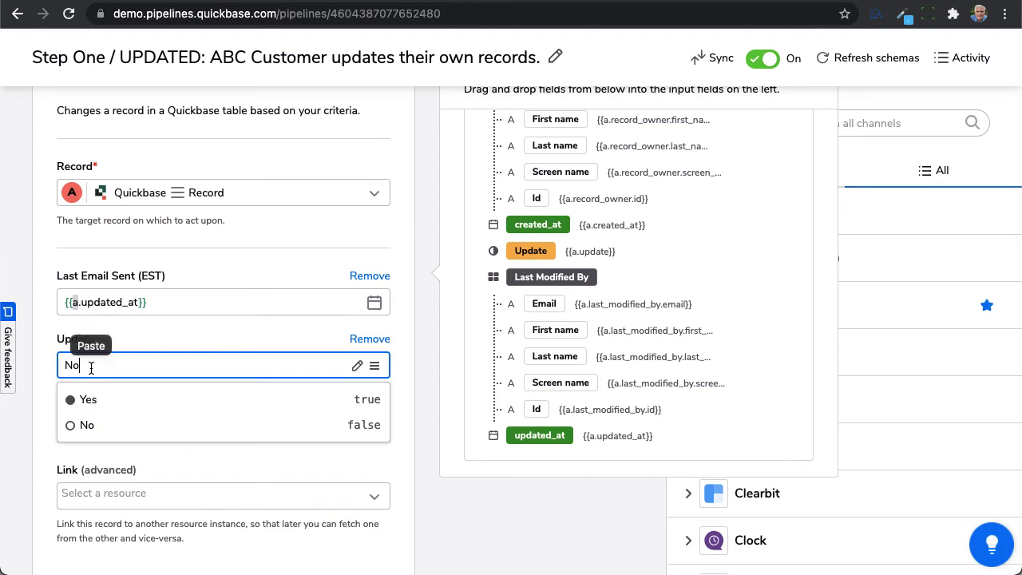
left_click(169, 328)
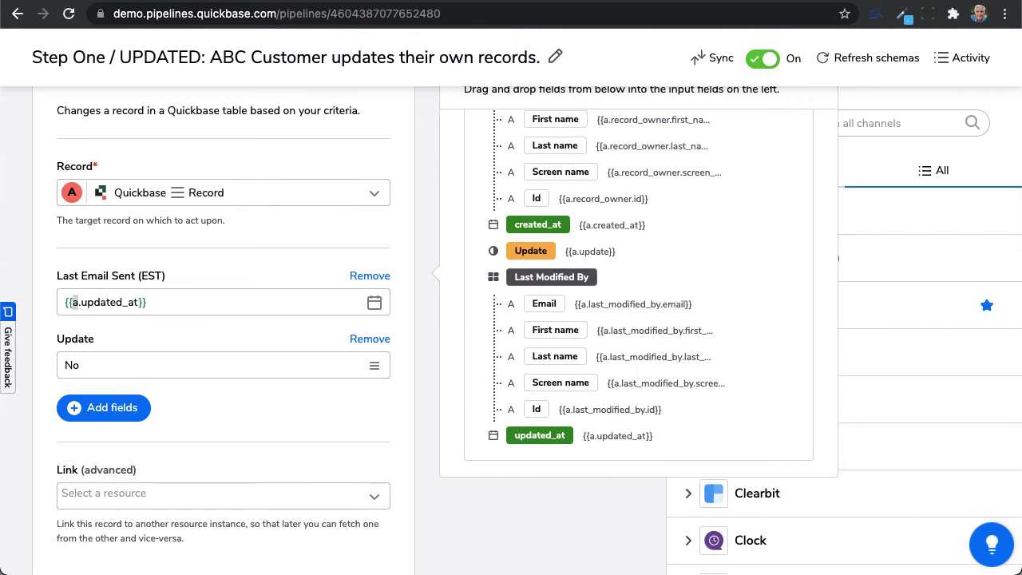
- Switch to the Step Two pipeline, expand its Record Created trigger and review the table, fields for subsequent steps and query
key("ctrl+Tab")
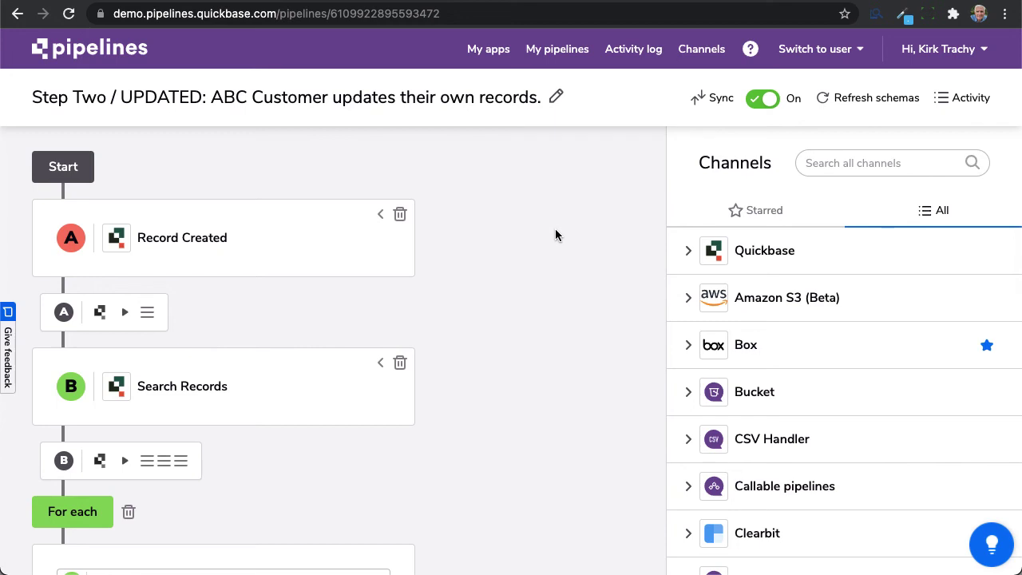
left_click(380, 215)
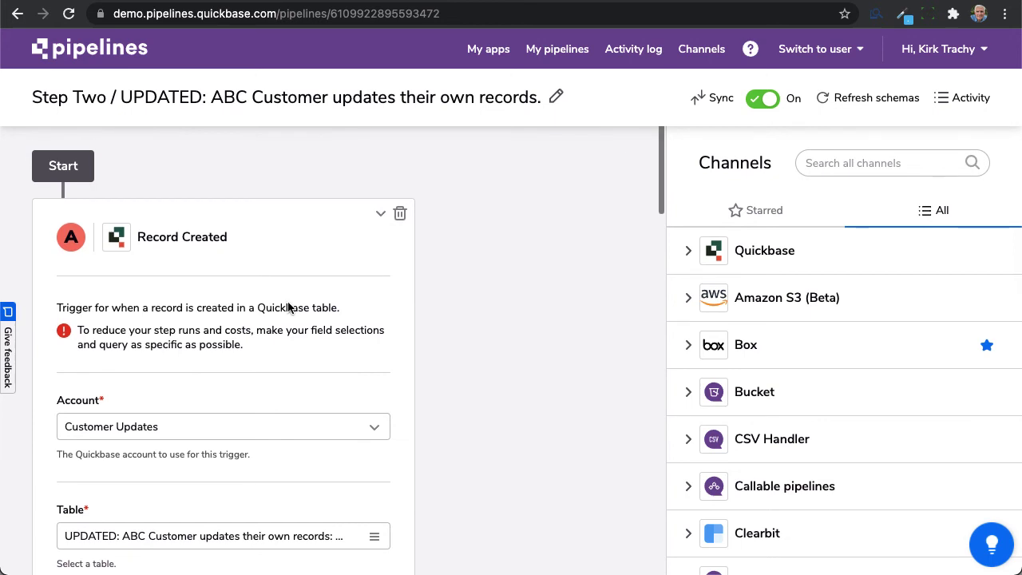
scroll(288, 301, "down", 5)
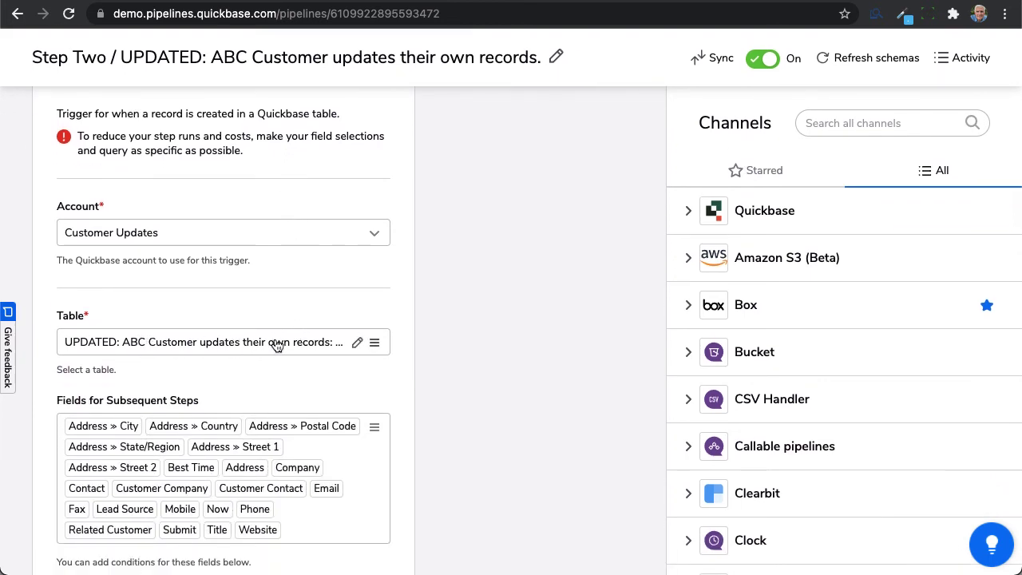
left_click(375, 343)
scroll(215, 459, "down", 2)
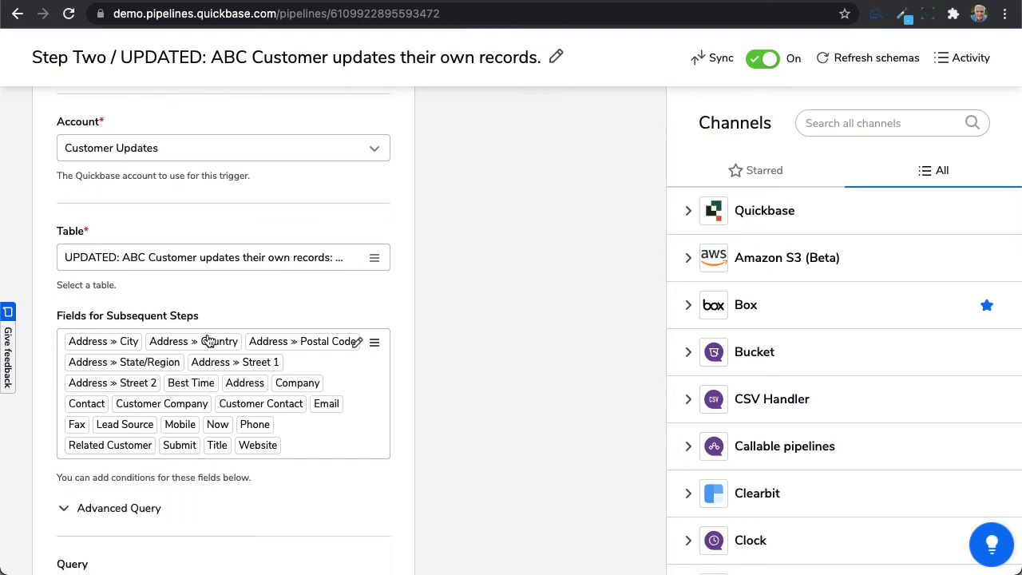
scroll(208, 414, "down", 5)
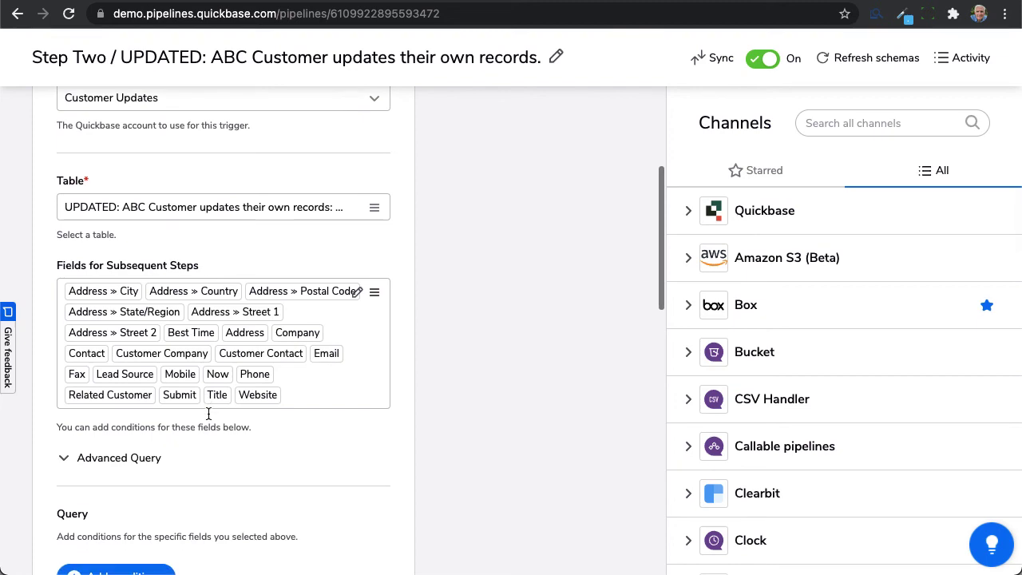
scroll(208, 412, "down", 5)
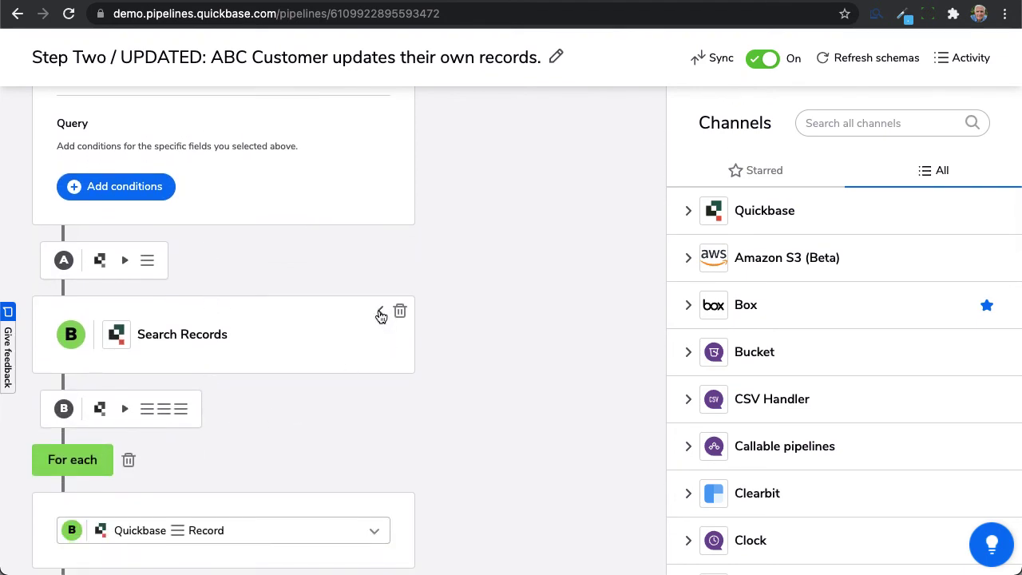
- Expand Step Two's Search Records step and review its account, table, output fields and Record ID query condition
left_click(380, 311)
scroll(189, 196, "up", 10)
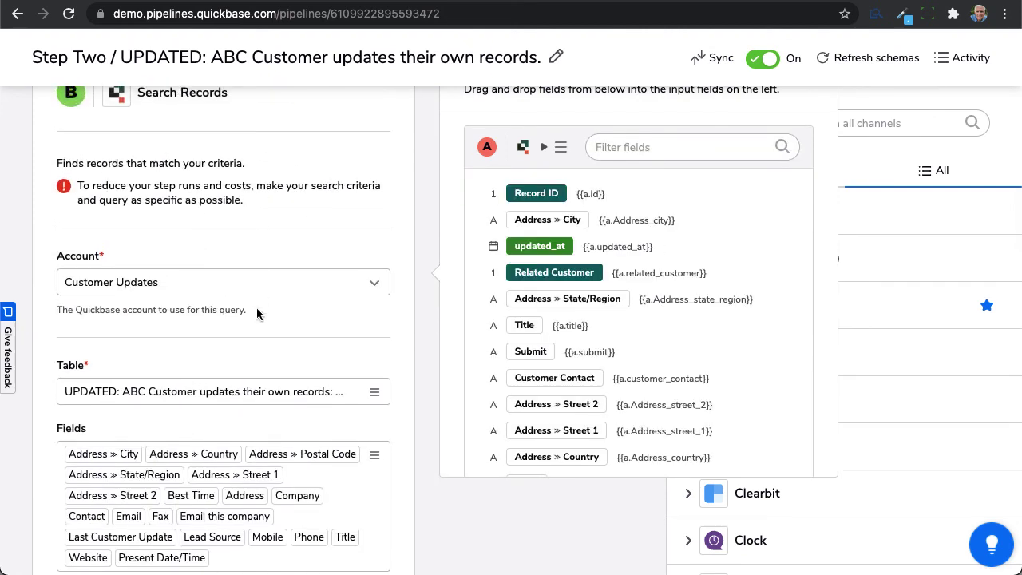
scroll(255, 308, "up", 5)
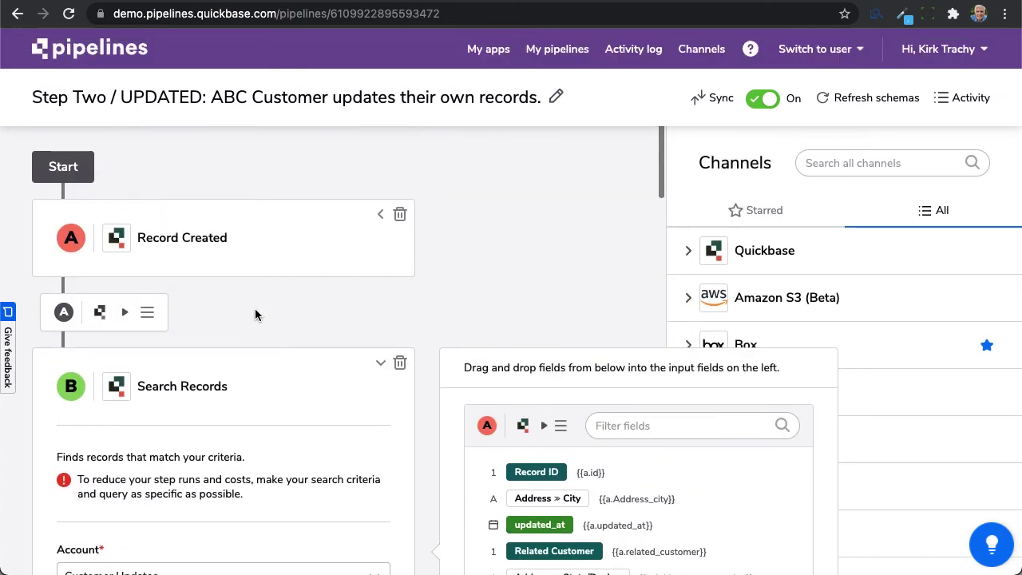
scroll(191, 447, "down", 5)
scroll(154, 378, "down", 5)
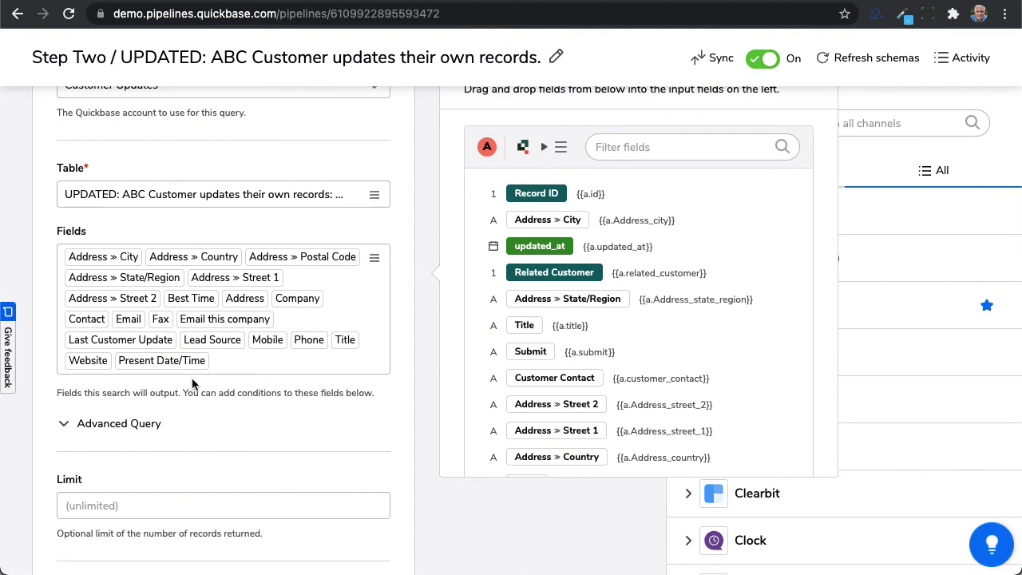
scroll(192, 378, "down", 5)
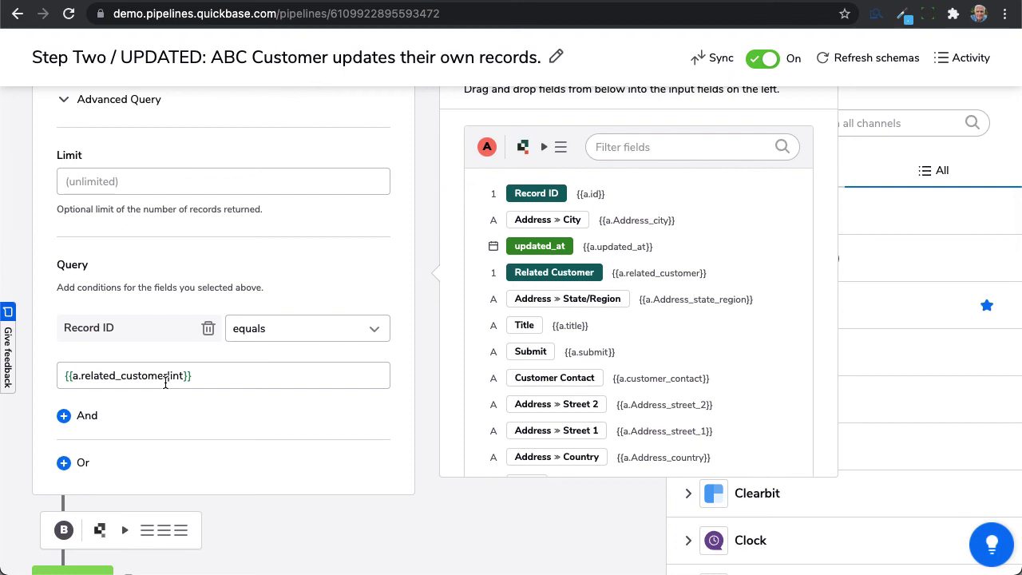
left_click(167, 377)
- Expand the Update Record step inside the For each loop and examine its target record and address field mappings
scroll(143, 417, "down", 5)
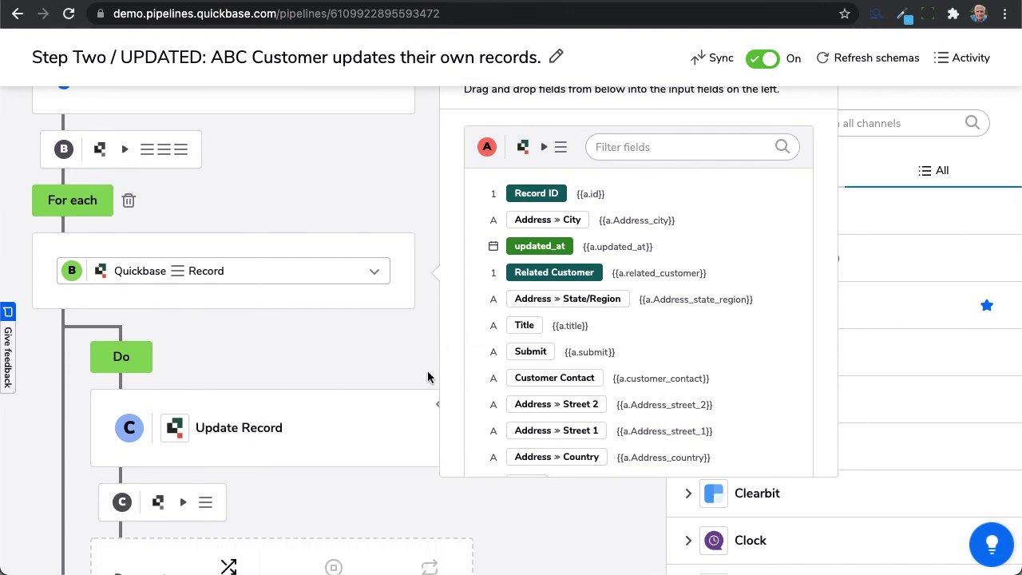
left_click(439, 408)
left_click(223, 256)
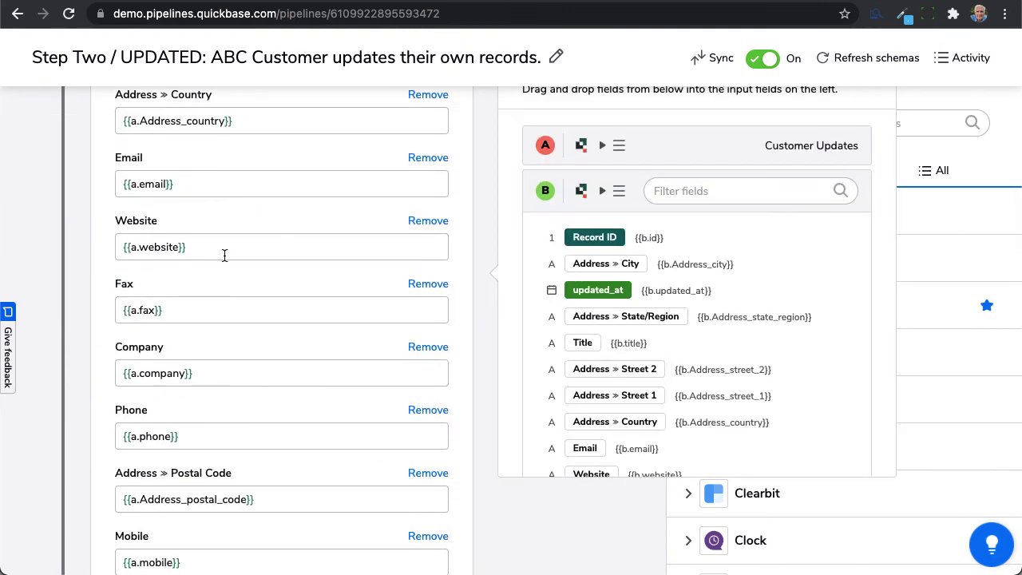
scroll(223, 256, "up", 6)
scroll(224, 255, "up", 8)
scroll(224, 256, "down", 6)
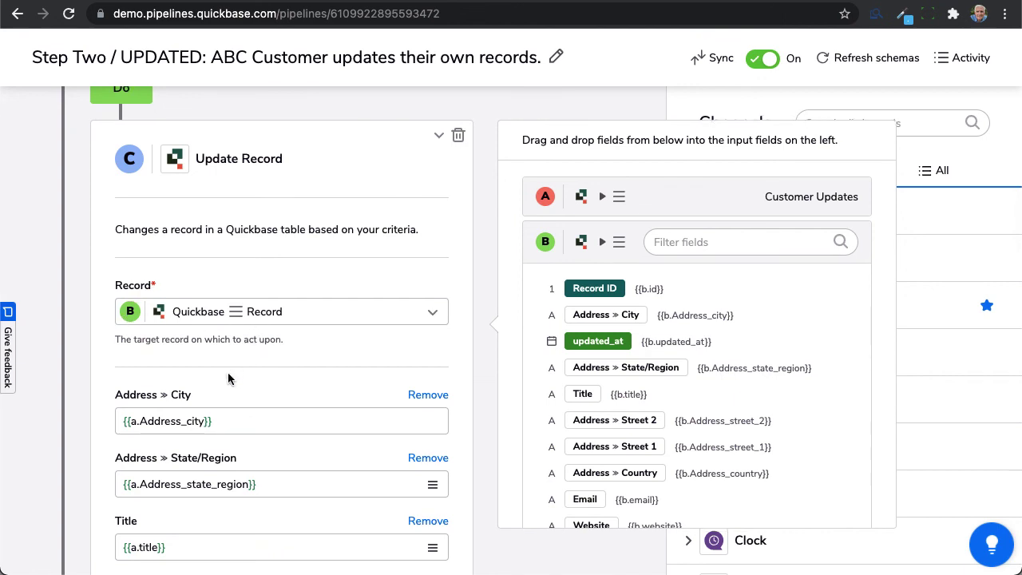
scroll(199, 297, "down", 5)
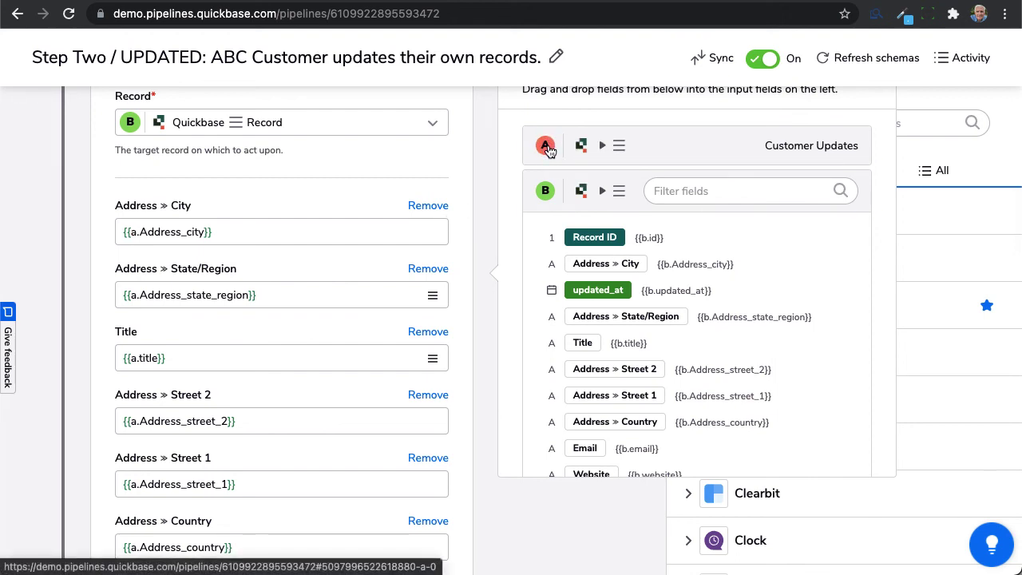
- Show the Record Created trigger's available fields and review the Update Record mappings from Address City through Contact
left_click(546, 147)
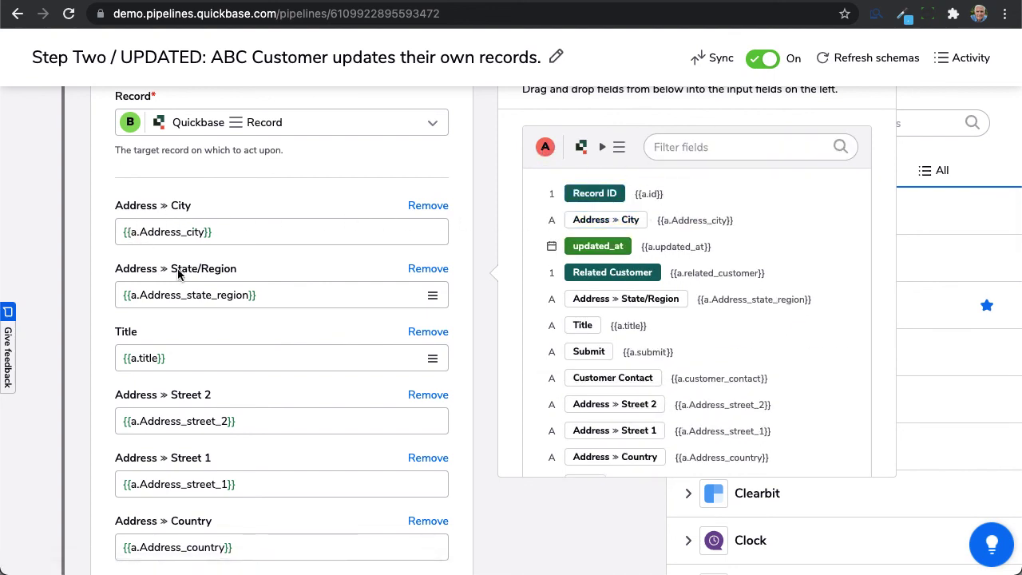
scroll(192, 335, "down", 5)
scroll(191, 333, "down", 12)
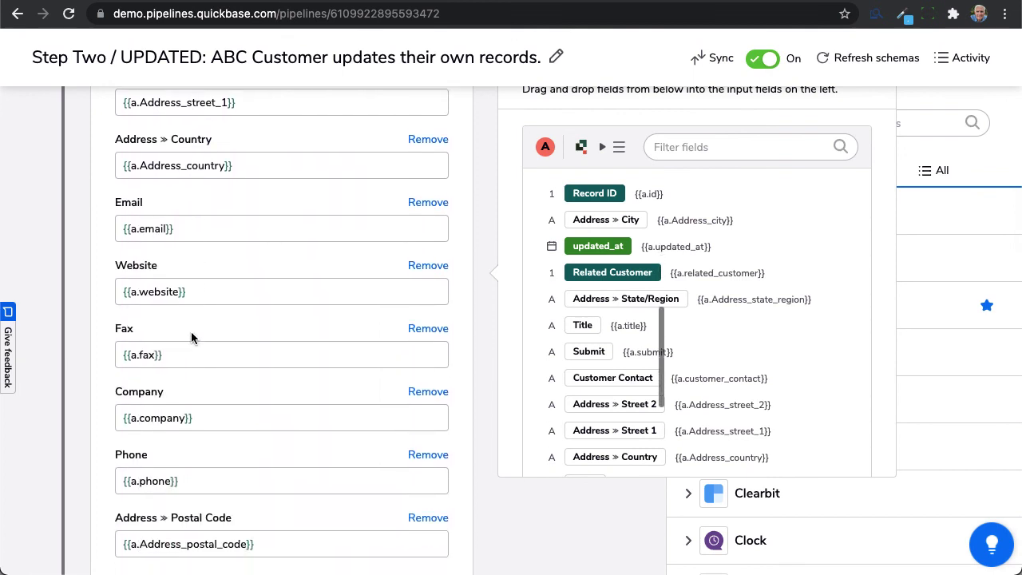
scroll(190, 338, "down", 5)
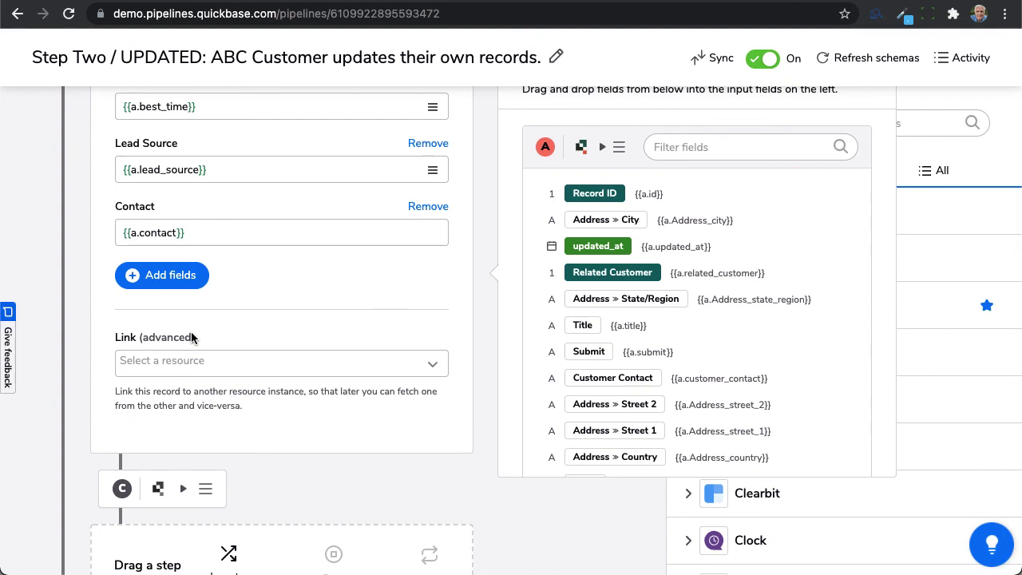
- Glance back at the Step One pipeline, return to Step Two and review its flow from Record Created to Update Record
scroll(192, 338, "up", 20)
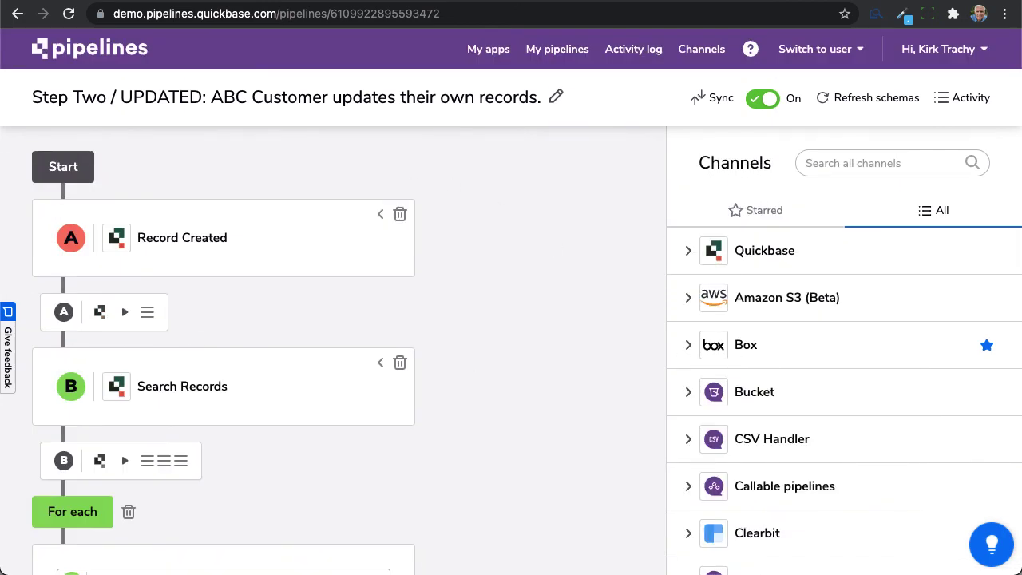
key("ctrl+shift+Tab")
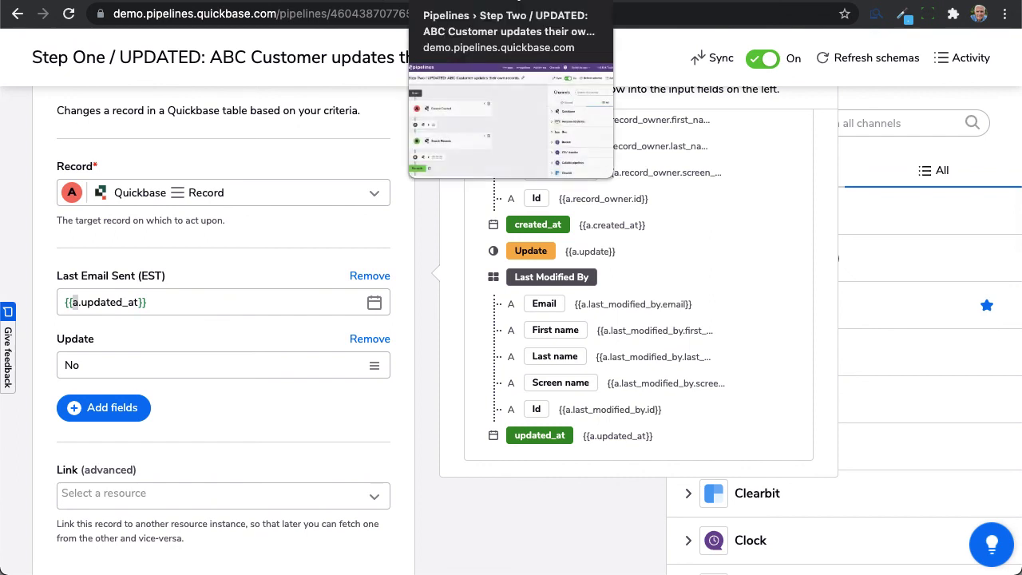
left_click(520, 2)
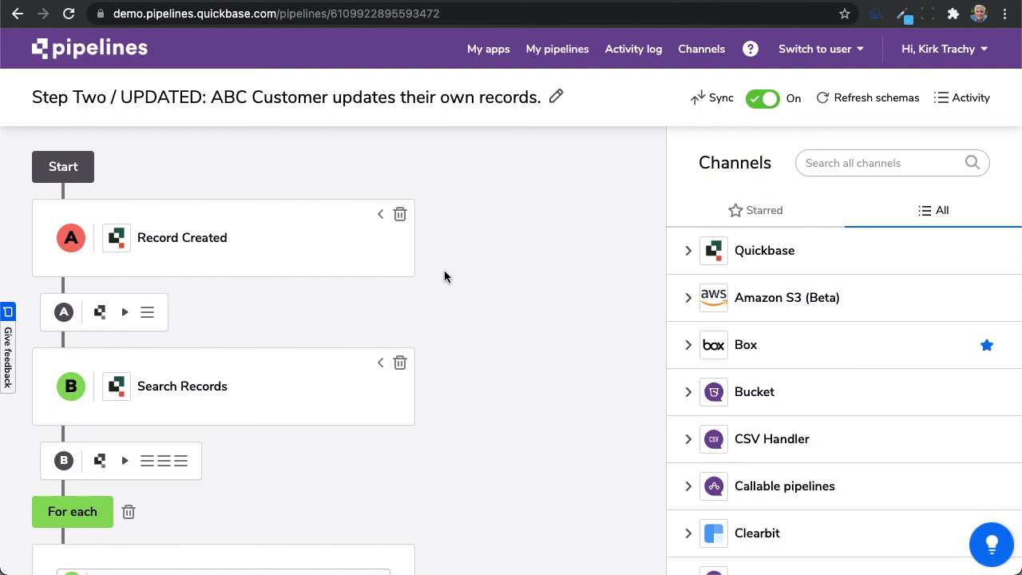
scroll(159, 233, "down", 3)
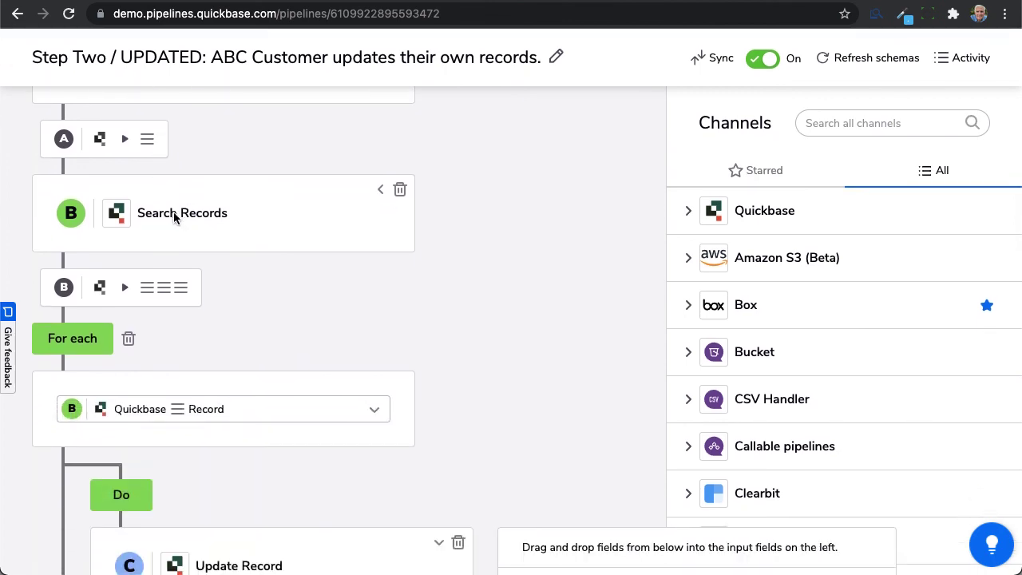
scroll(319, 349, "down", 3)
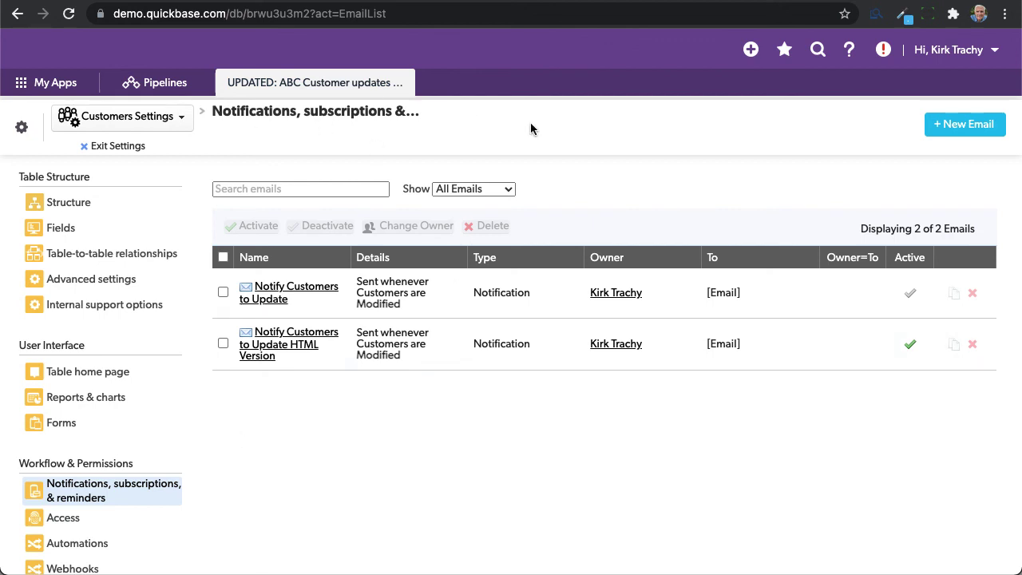
- Switch to the Customers table's notification settings in Quickbase and open the customer updates app's home page
left_click(324, 88)
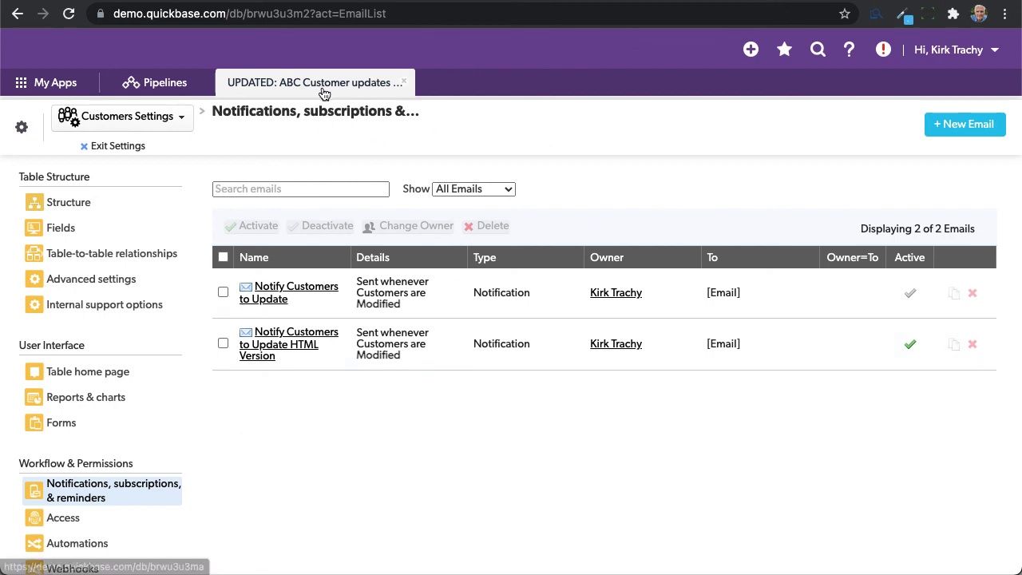